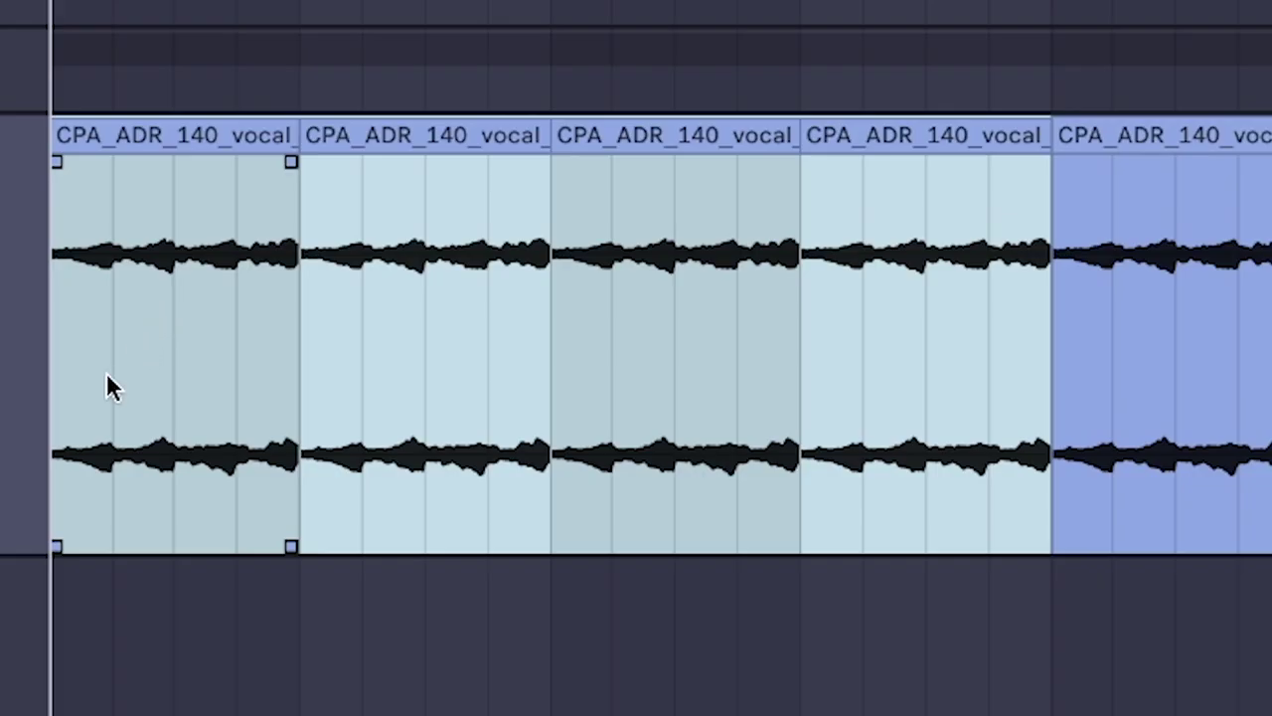
Play back the repeated CPA_ADR_140_vocal clips from the start of the first clip
{"action": "left_click_drag", "start_coordinate": [109, 386], "coordinate": [84, 430]}
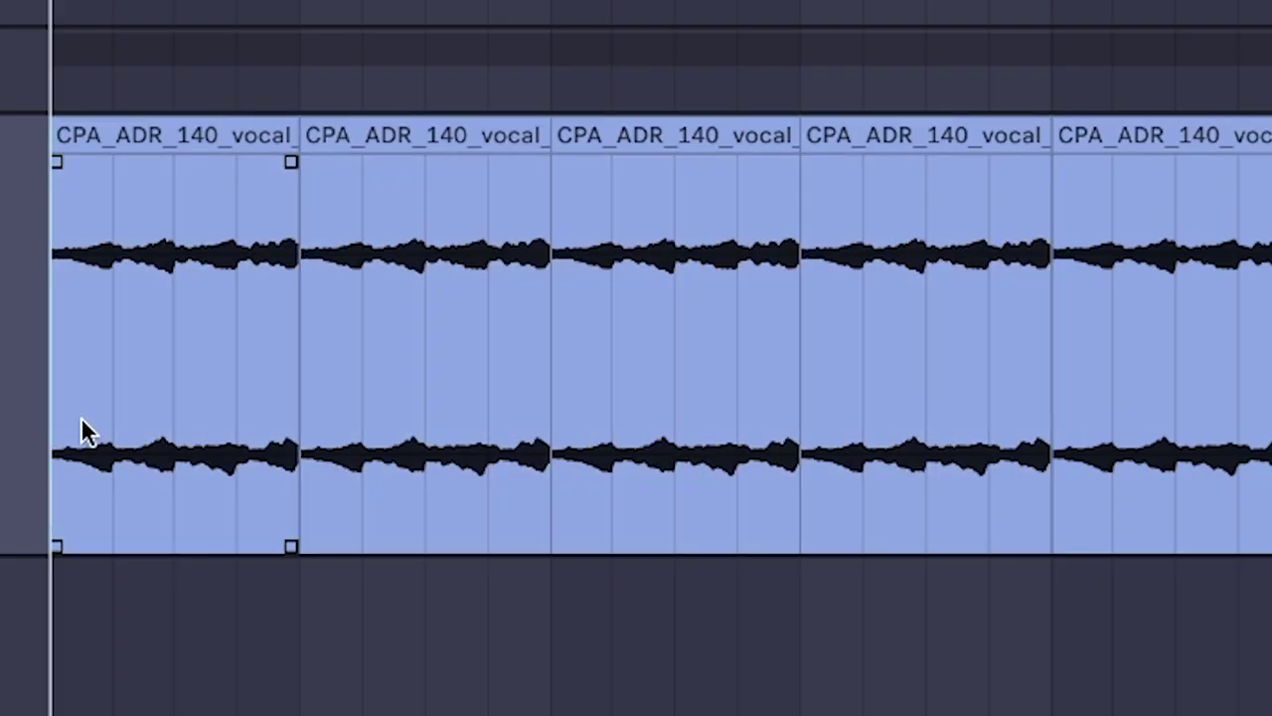
{"action": "key", "text": "space"}
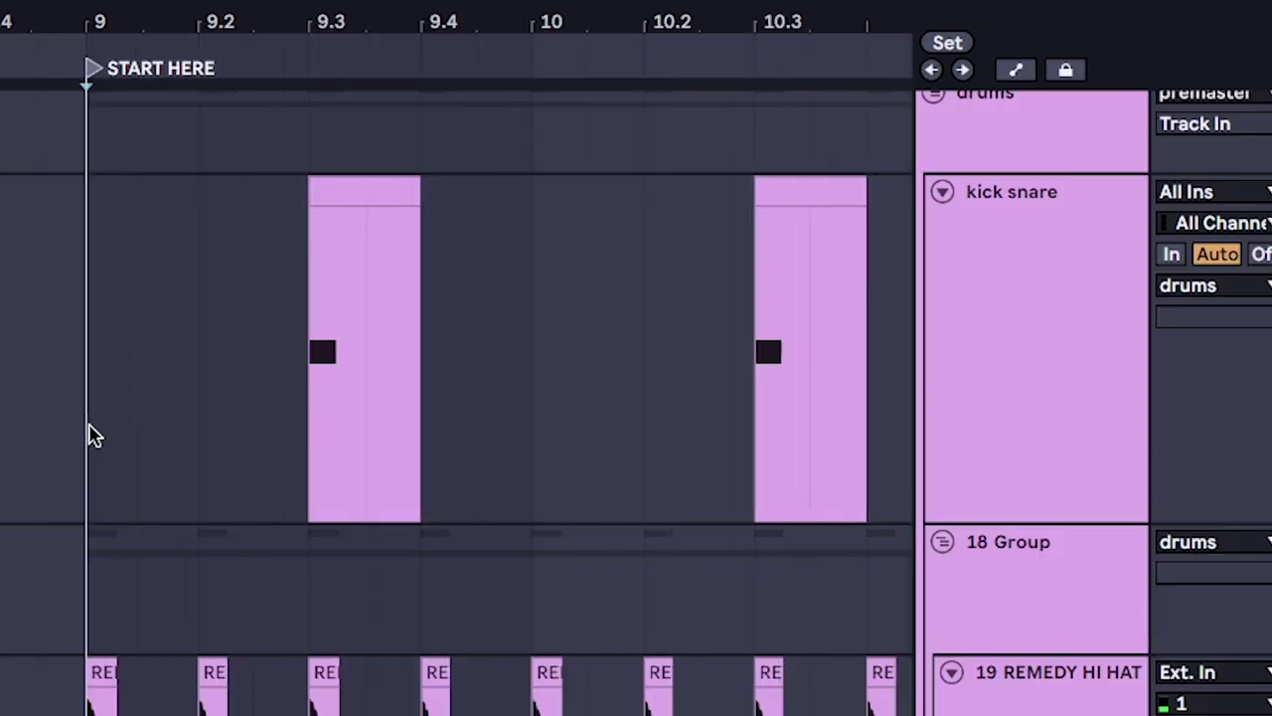
Examine the first hit at 9.3 on the kick snare track and the tracks below it
{"action": "scroll", "coordinate": [88, 431], "scroll_direction": "up", "scroll_amount": 3}
{"action": "left_click_drag", "start_coordinate": [588, 72], "coordinate": [821, 414]}
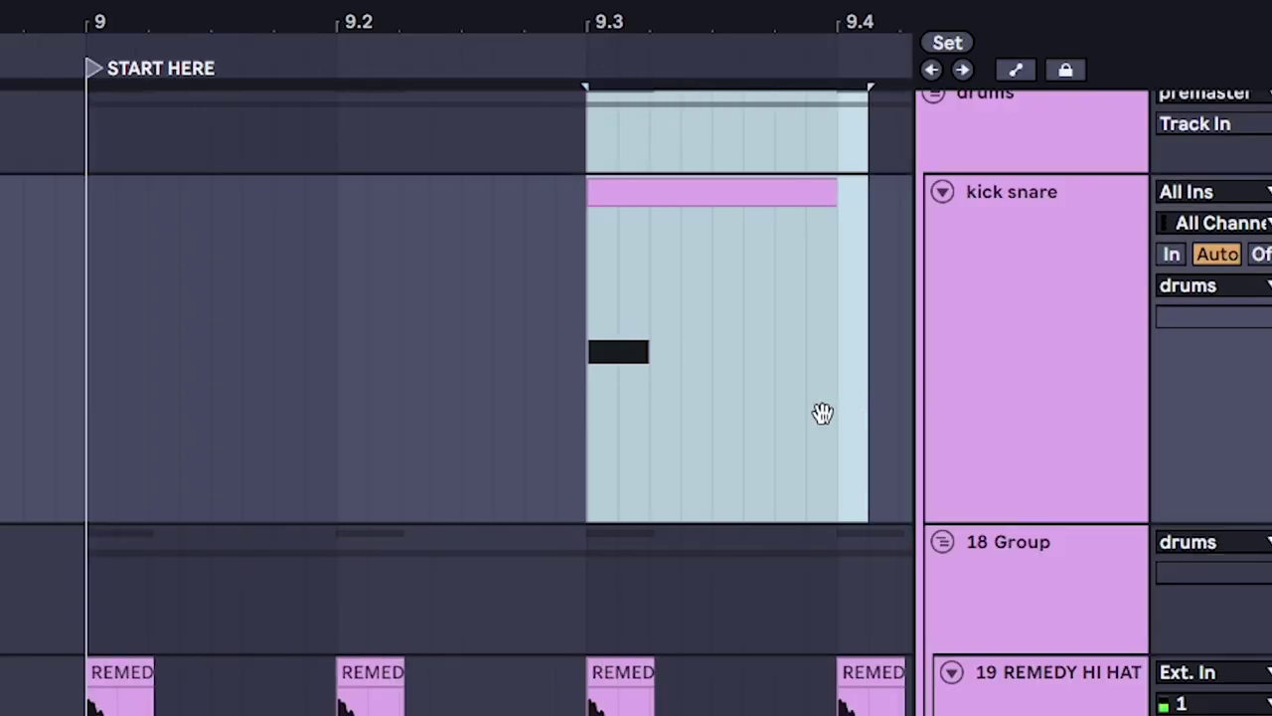
{"action": "scroll", "coordinate": [109, 474], "scroll_direction": "right", "scroll_amount": 5}
{"action": "scroll", "coordinate": [425, 373], "scroll_direction": "down", "scroll_amount": 3}
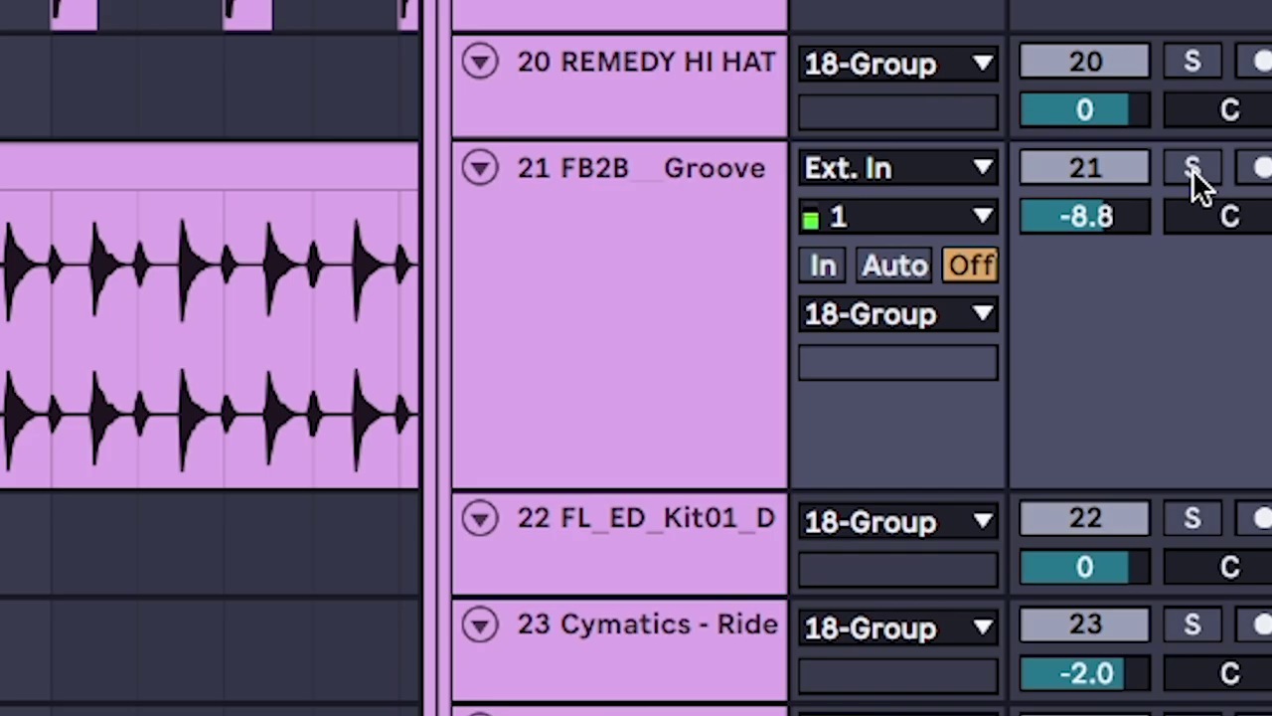
Solo the FB2B Groove track and play it back
{"action": "left_click", "coordinate": [1193, 169]}
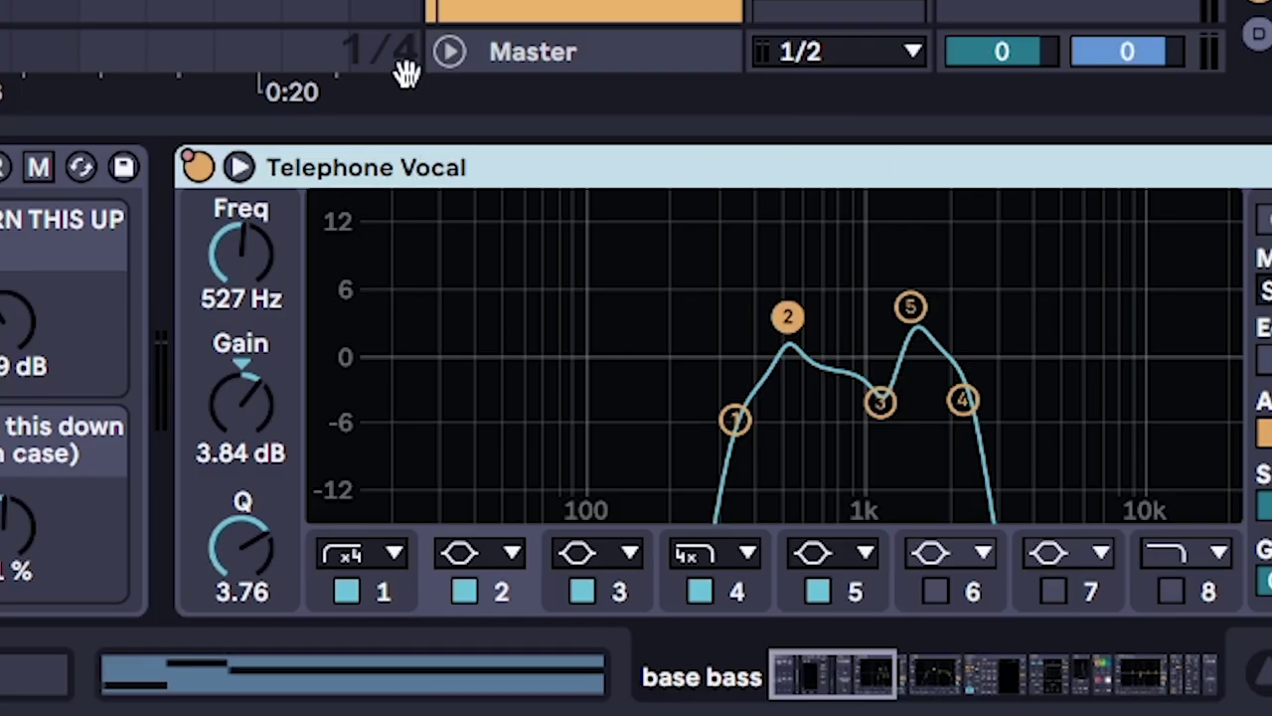
{"action": "key", "text": "space"}
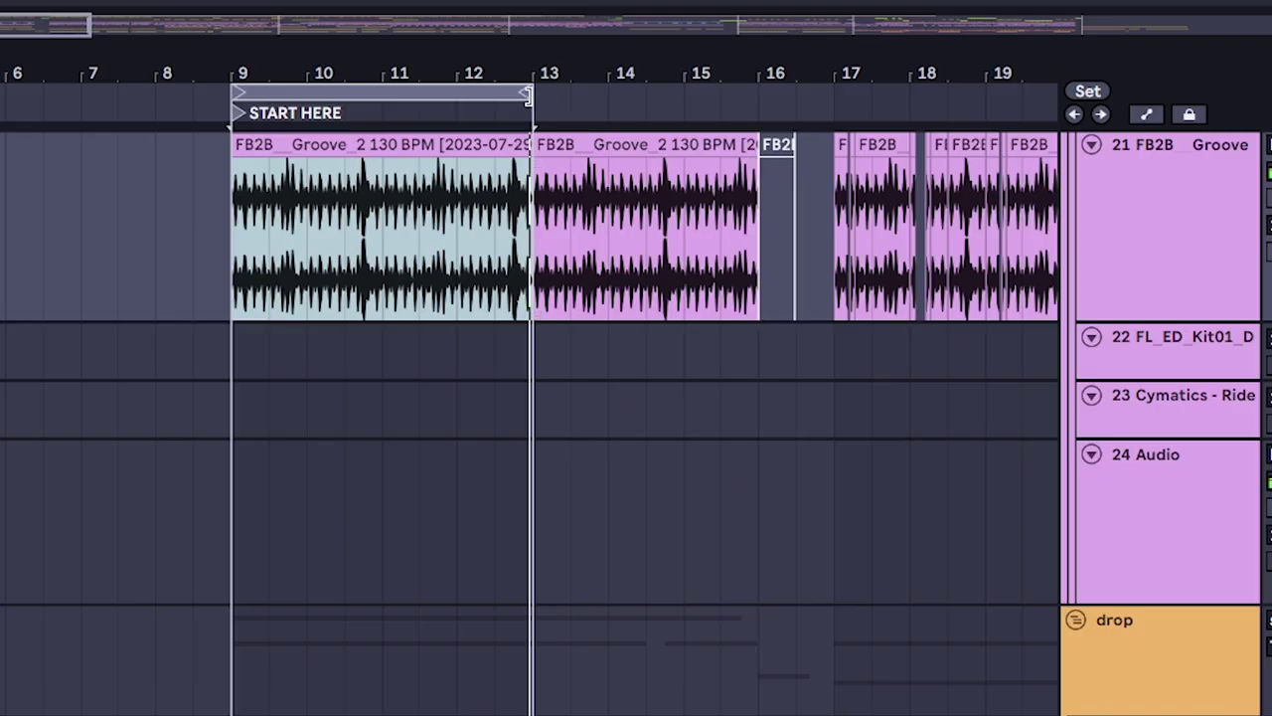
Extend the loop to bar 15 and toggle activation of the FB2B Groove clip in the gap before bar 17
{"action": "left_click_drag", "start_coordinate": [527, 95], "coordinate": [693, 107]}
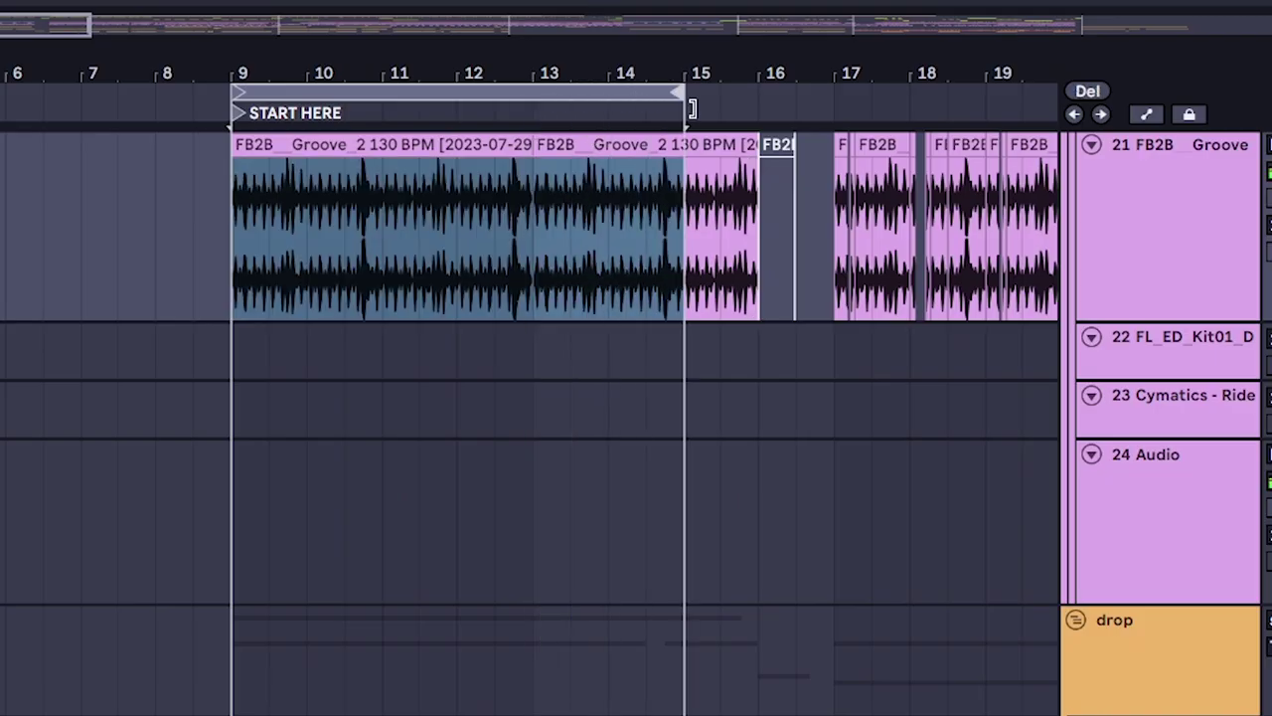
{"action": "left_click_drag", "start_coordinate": [760, 278], "coordinate": [837, 278]}
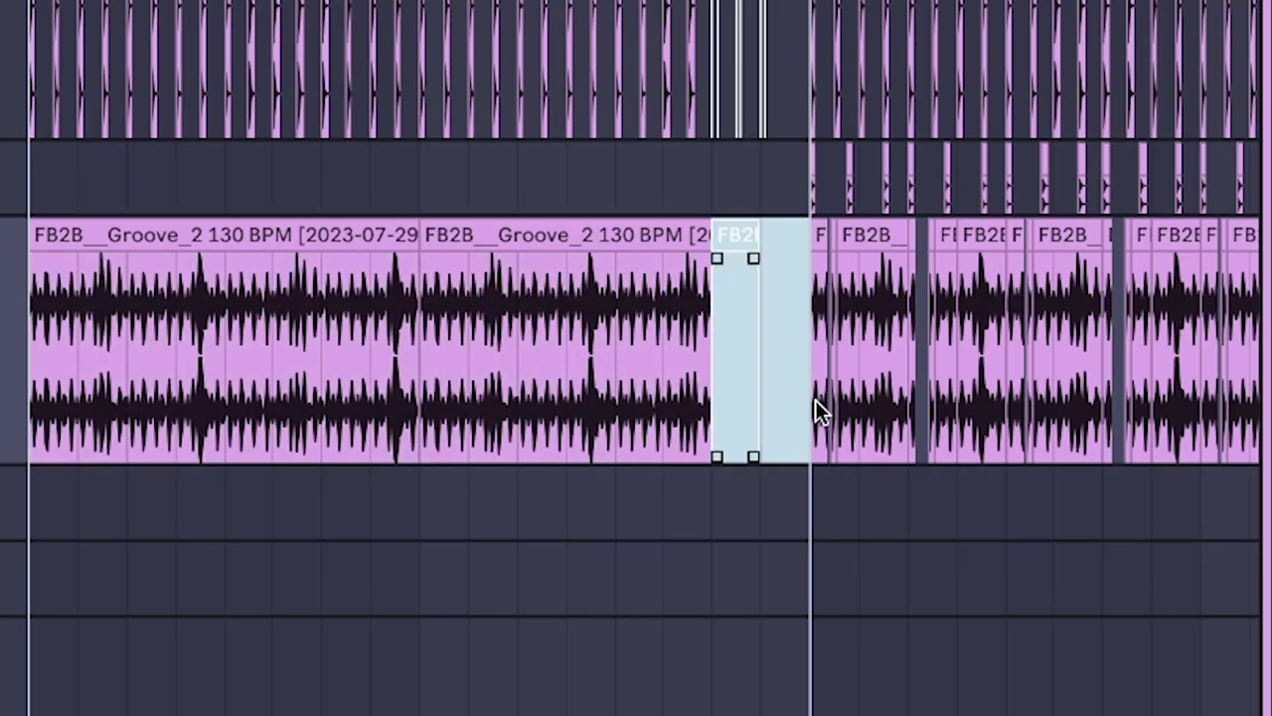
{"action": "key", "text": "0"}
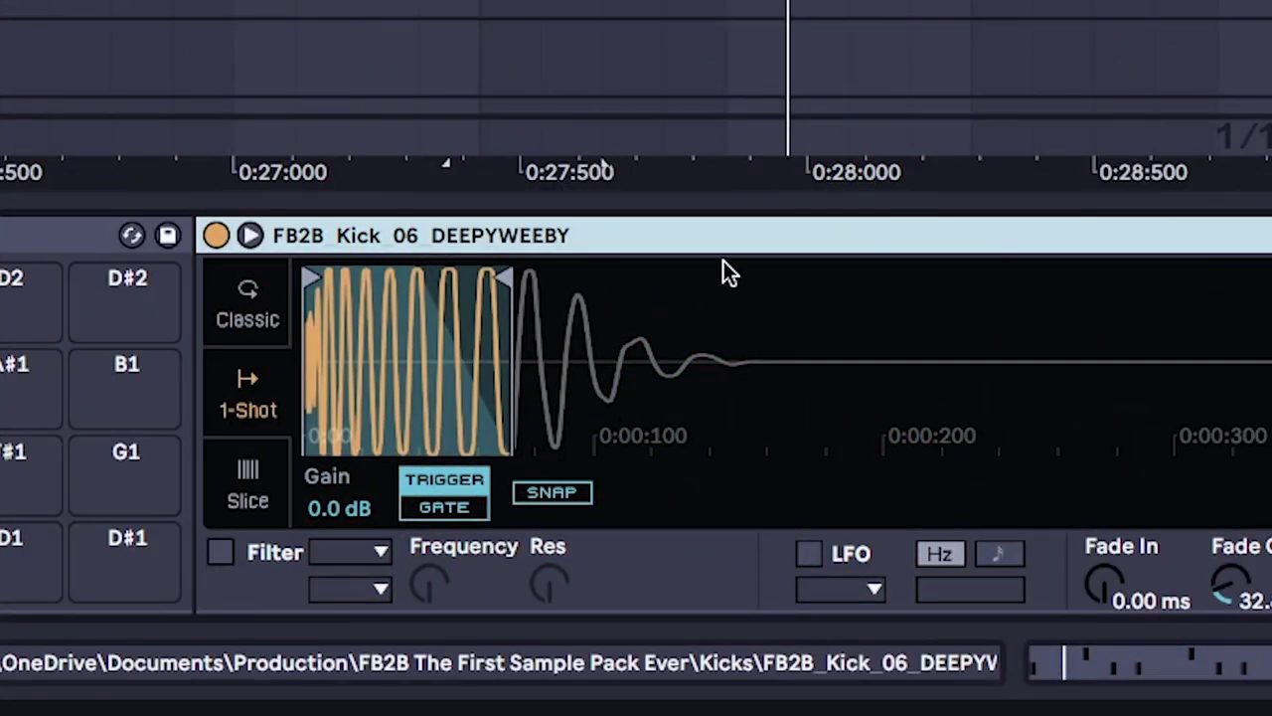
Examine the kick snare pattern and the clip placement on the two REMEDY HI HAT tracks from bar 17
{"action": "left_click", "coordinate": [603, 165]}
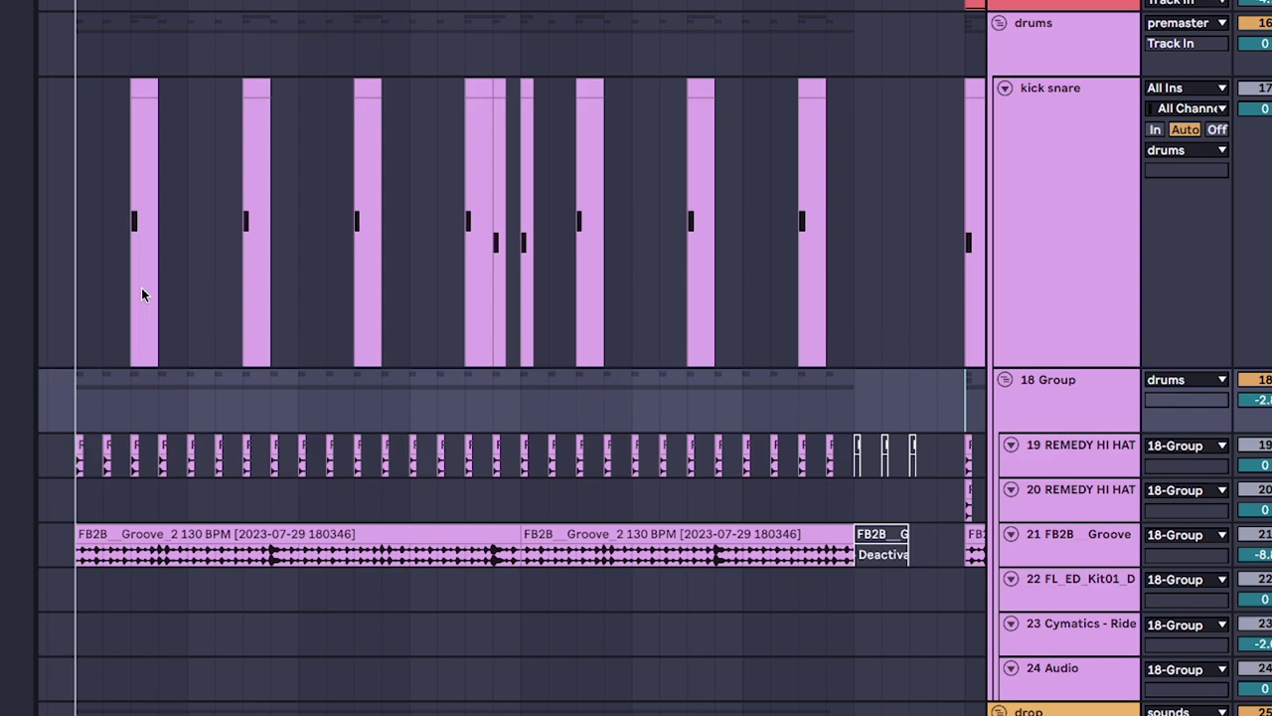
{"action": "left_click_drag", "start_coordinate": [142, 288], "coordinate": [494, 329]}
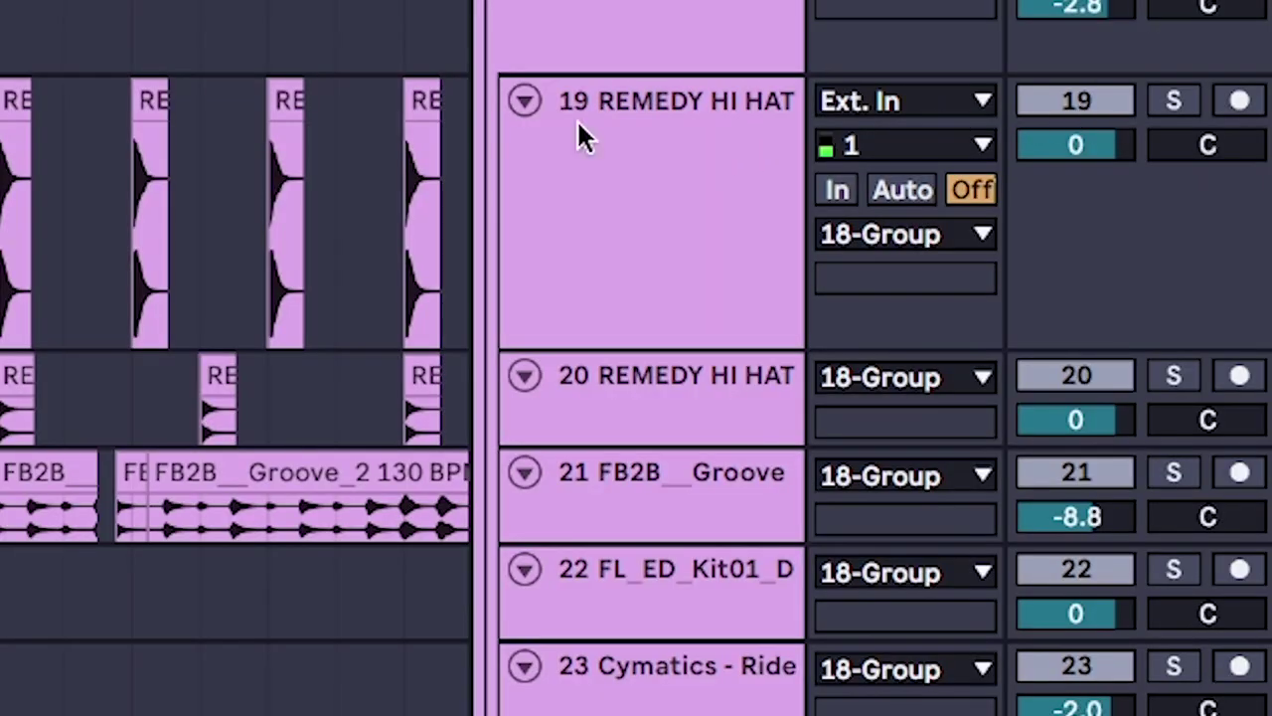
{"action": "key", "text": "plus"}
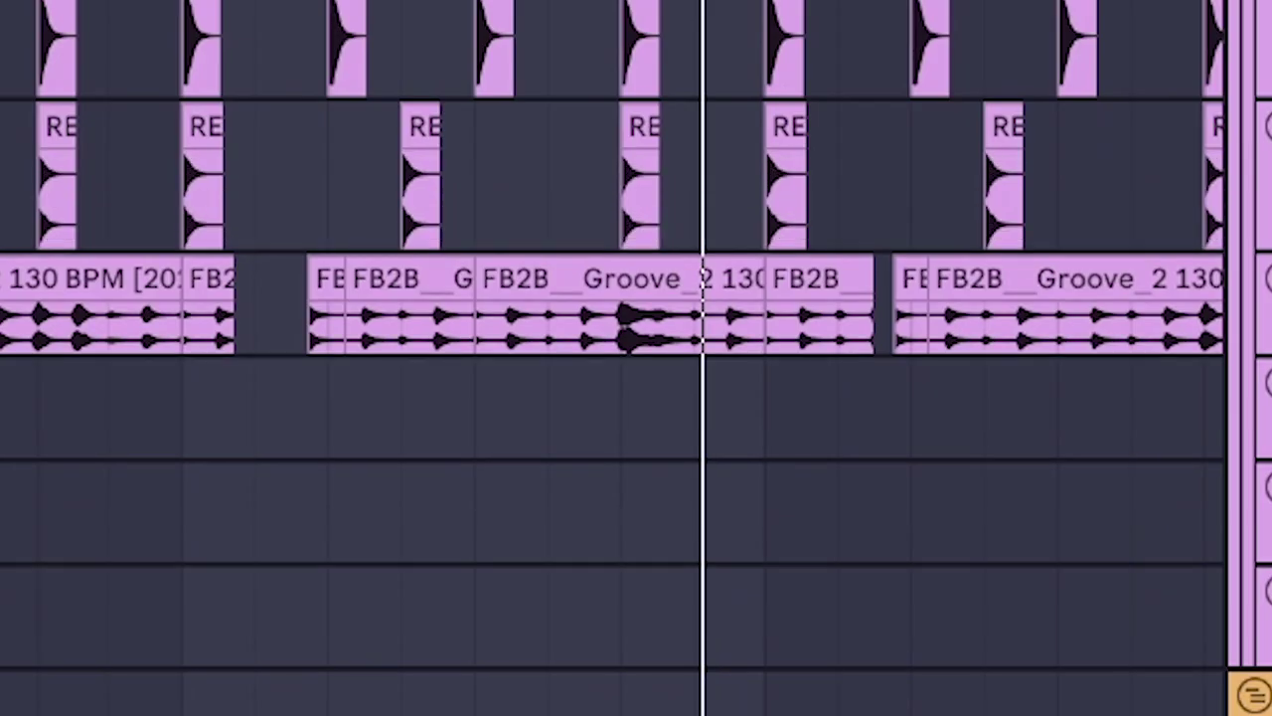
{"action": "scroll", "coordinate": [383, 373], "scroll_direction": "up", "scroll_amount": 1}
{"action": "scroll", "coordinate": [383, 372], "scroll_direction": "left", "scroll_amount": 3}
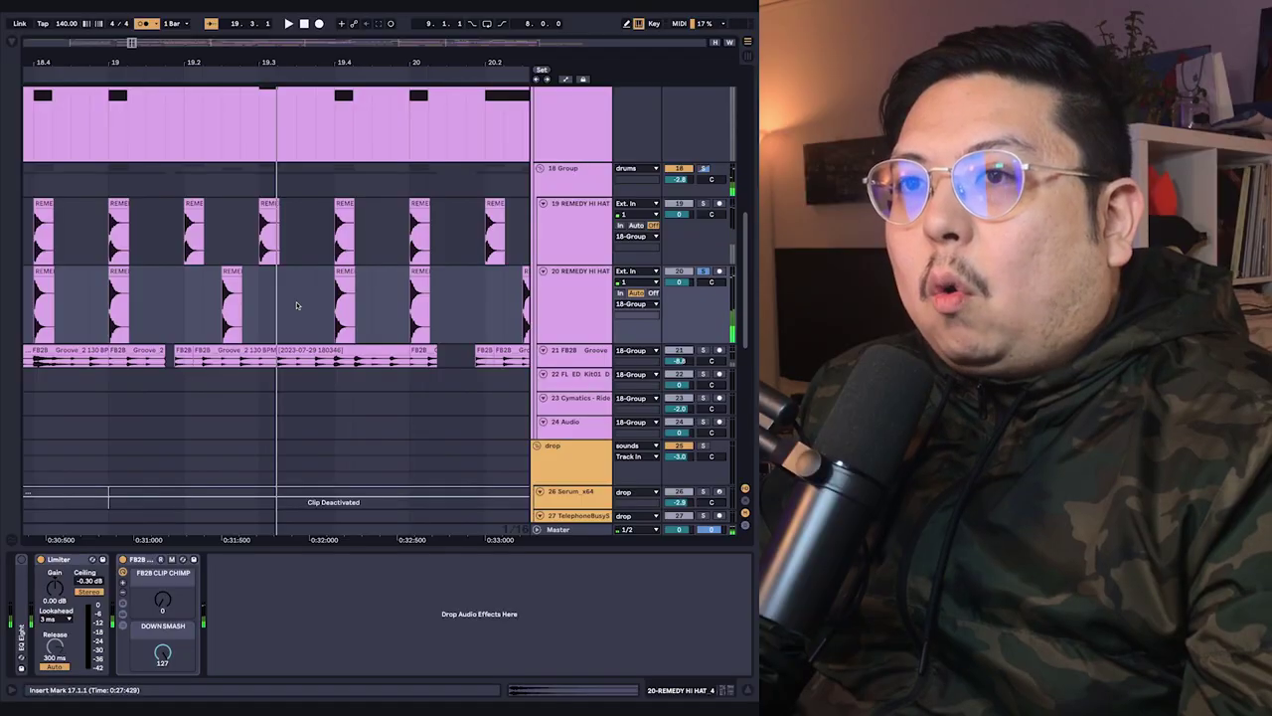
{"action": "key", "text": "minus"}
{"action": "left_click_drag", "start_coordinate": [534, 281], "coordinate": [806, 281]}
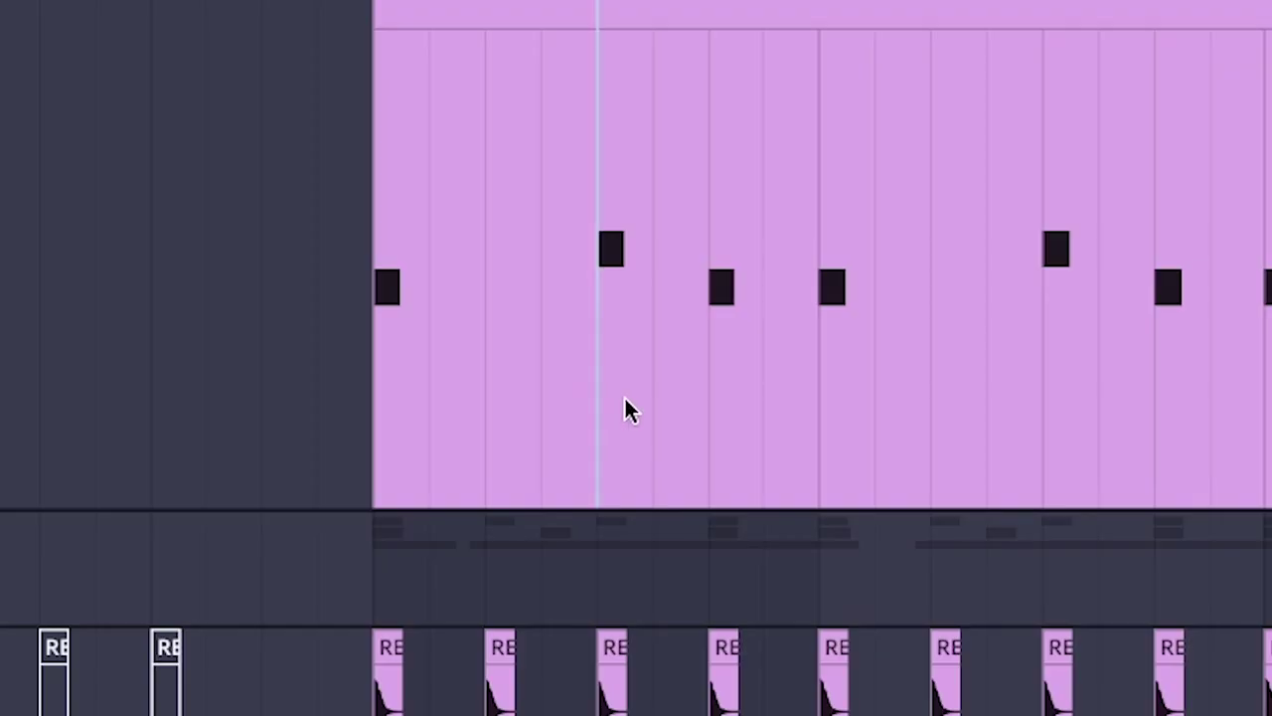
{"action": "left_click_drag", "start_coordinate": [624, 400], "coordinate": [682, 430]}
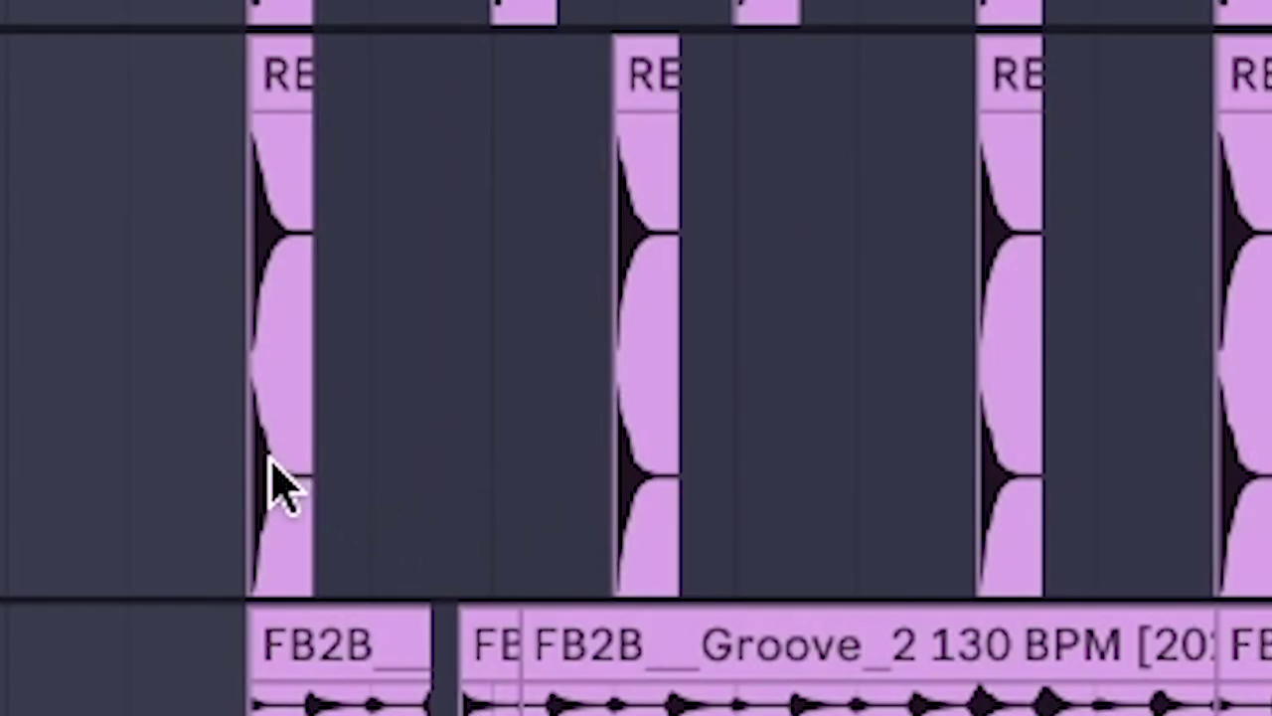
{"action": "left_click_drag", "start_coordinate": [264, 457], "coordinate": [1268, 448]}
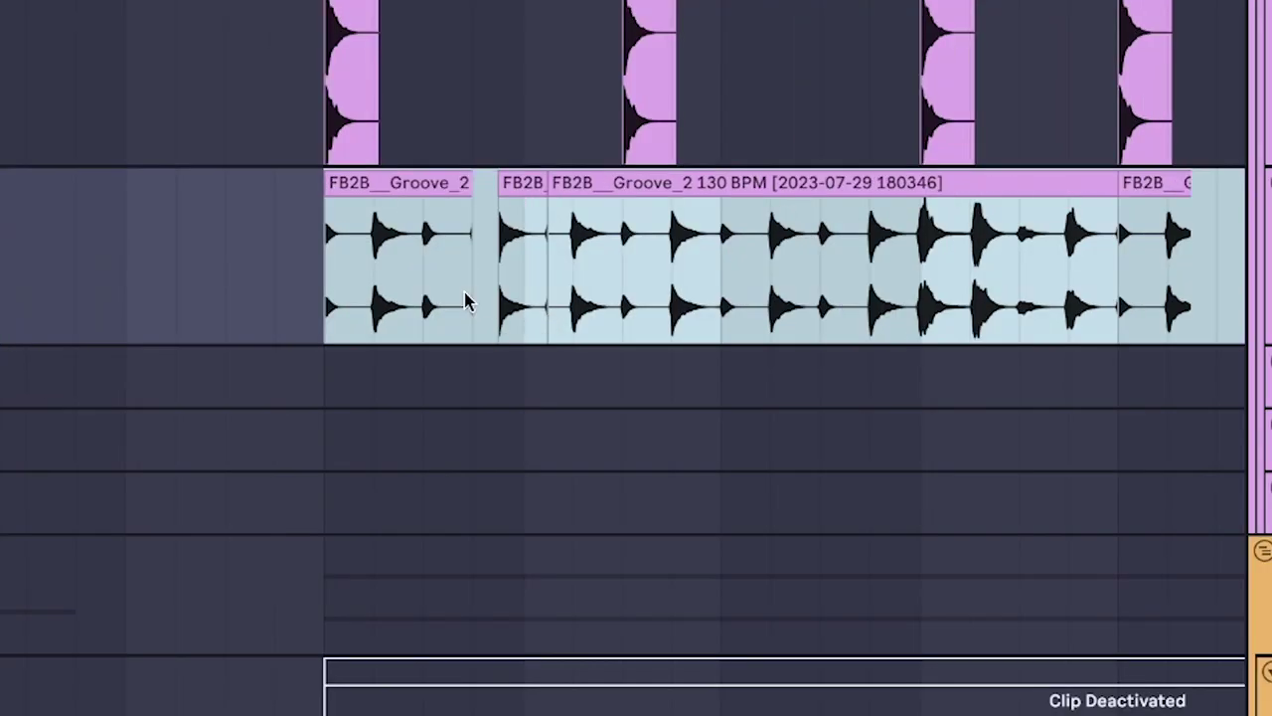
Examine the chopped FB2B Groove clips and the gap after the first chop
{"action": "left_click_drag", "start_coordinate": [327, 284], "coordinate": [935, 271]}
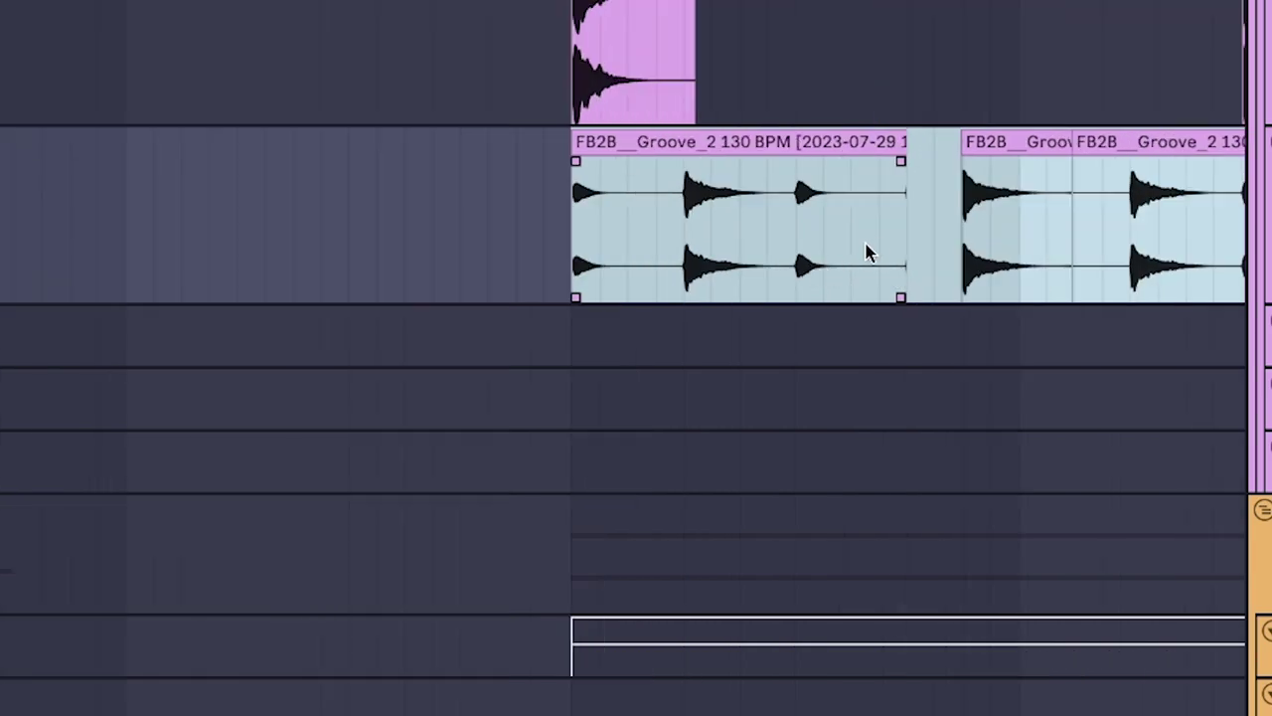
{"action": "left_click_drag", "start_coordinate": [906, 251], "coordinate": [966, 250]}
{"action": "scroll", "coordinate": [966, 250], "scroll_direction": "down", "scroll_amount": 4}
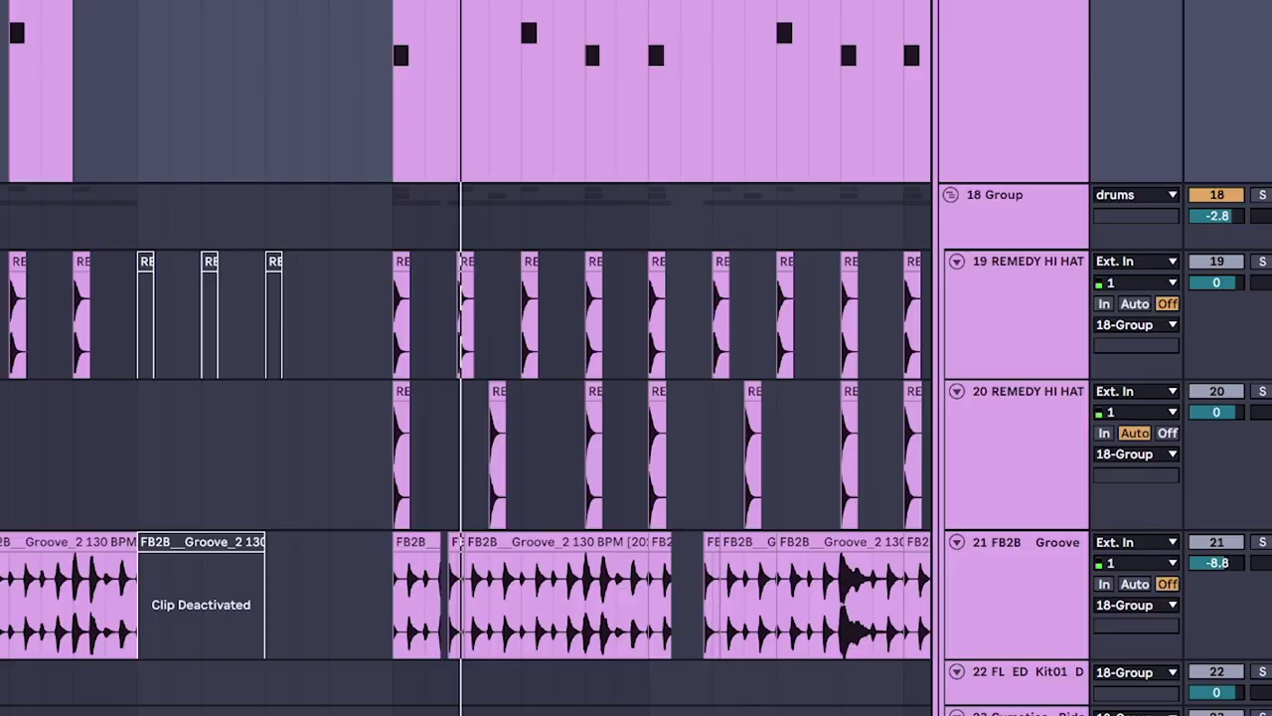
{"action": "left_click_drag", "start_coordinate": [489, 399], "coordinate": [171, 417]}
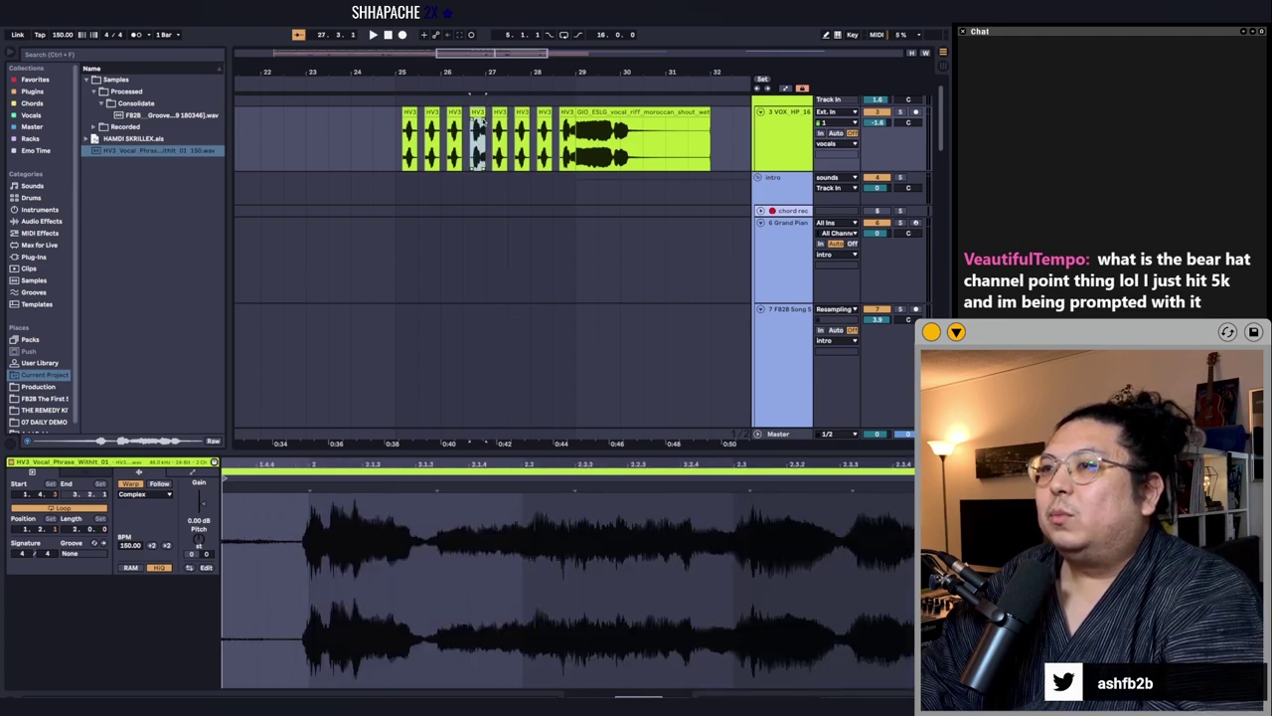
Audition the chopped HV3 vocal phrase clips on the VOX_HP_16 track from around bar 25
{"action": "left_click", "coordinate": [406, 188]}
{"action": "left_click", "coordinate": [497, 161]}
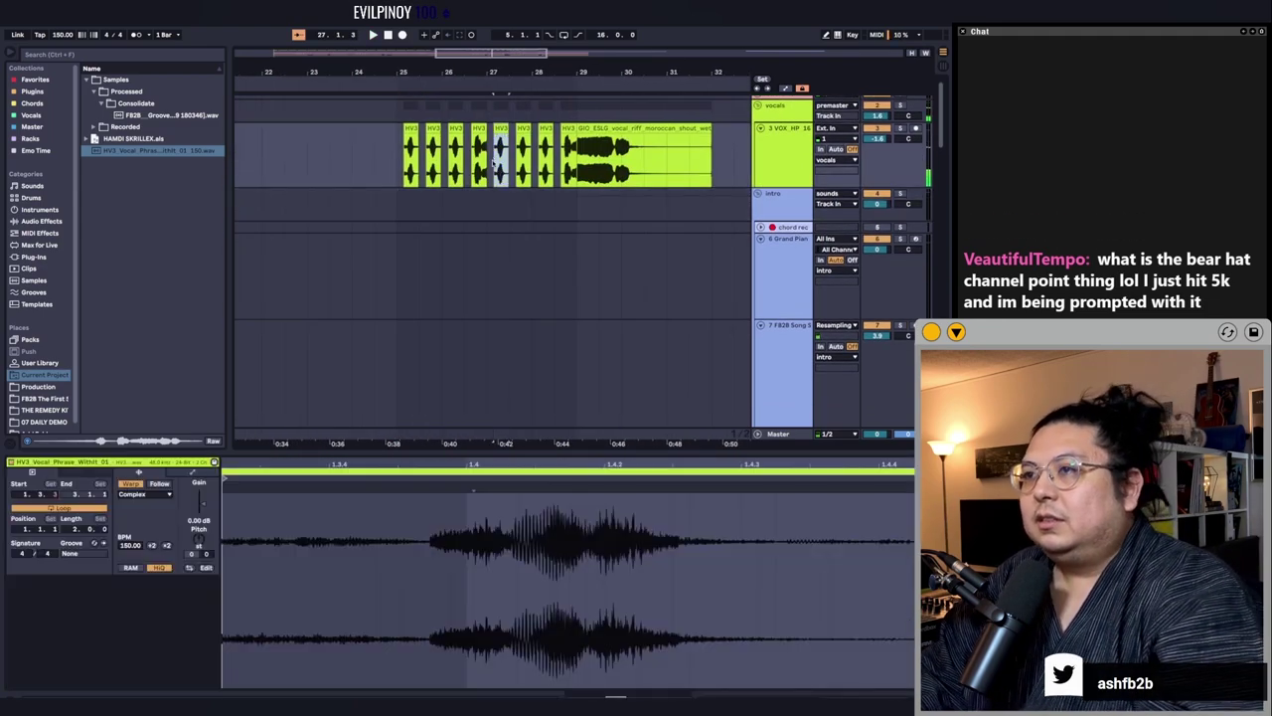
{"action": "left_click", "coordinate": [540, 241]}
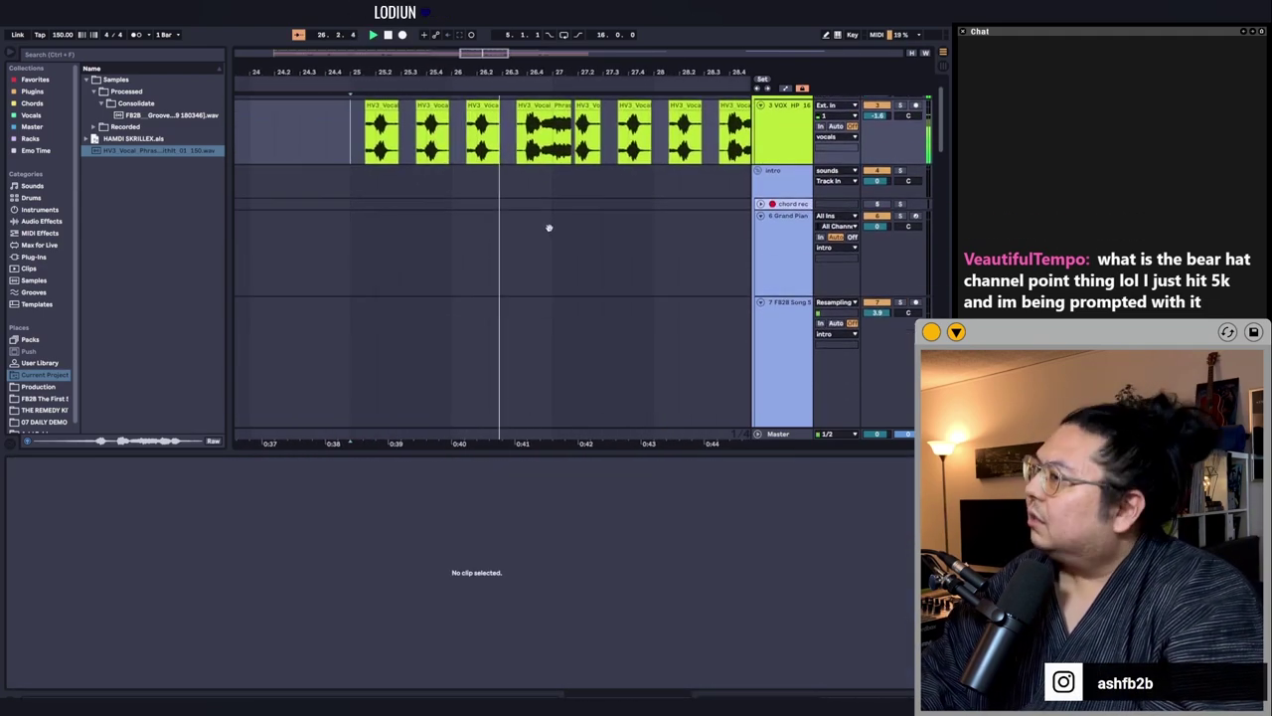
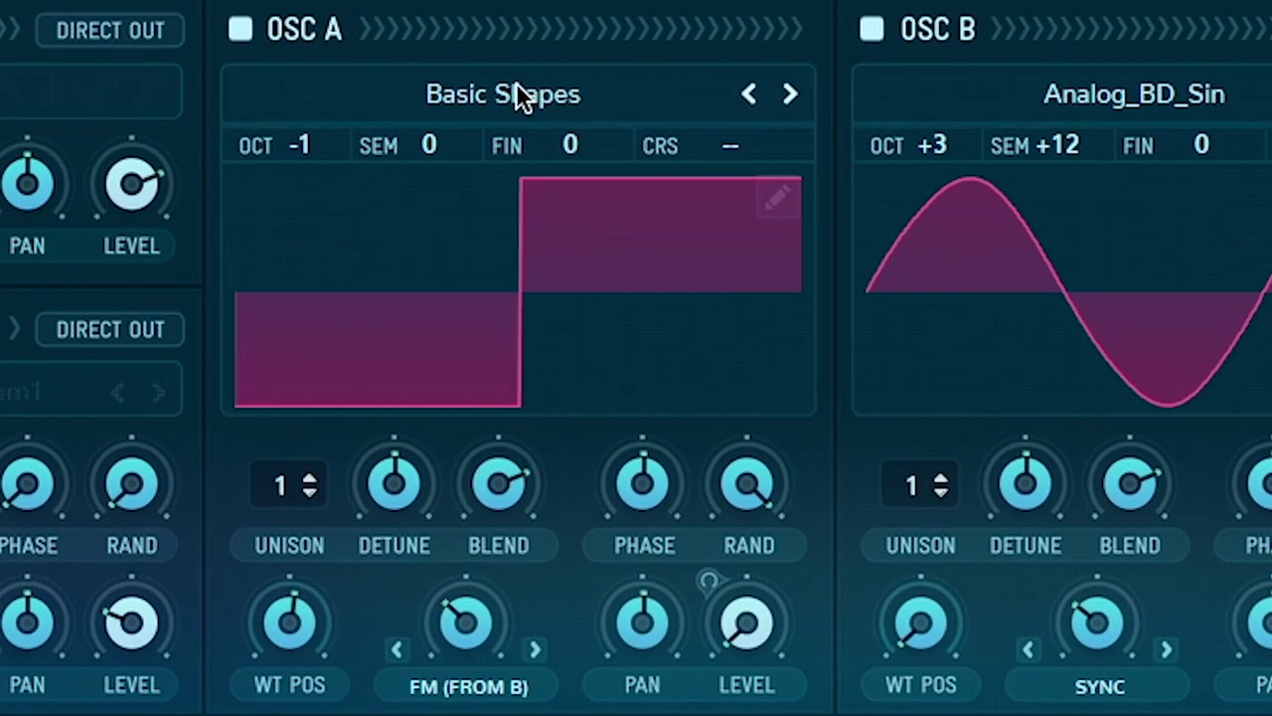
Adjust the wavetable position of oscillator A's Basic Shapes wavetable
{"action": "left_click", "coordinate": [516, 83]}
{"action": "left_click", "coordinate": [1078, 326]}
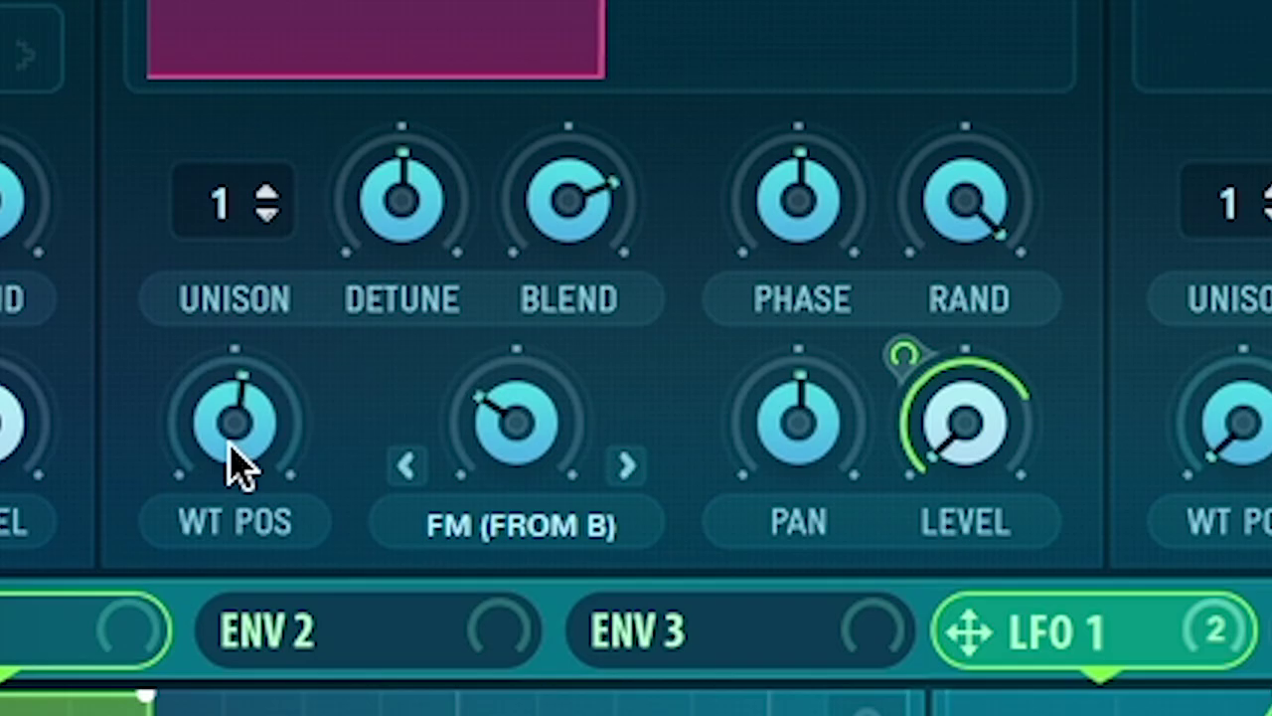
{"action": "left_click_drag", "start_coordinate": [238, 465], "coordinate": [171, 414]}
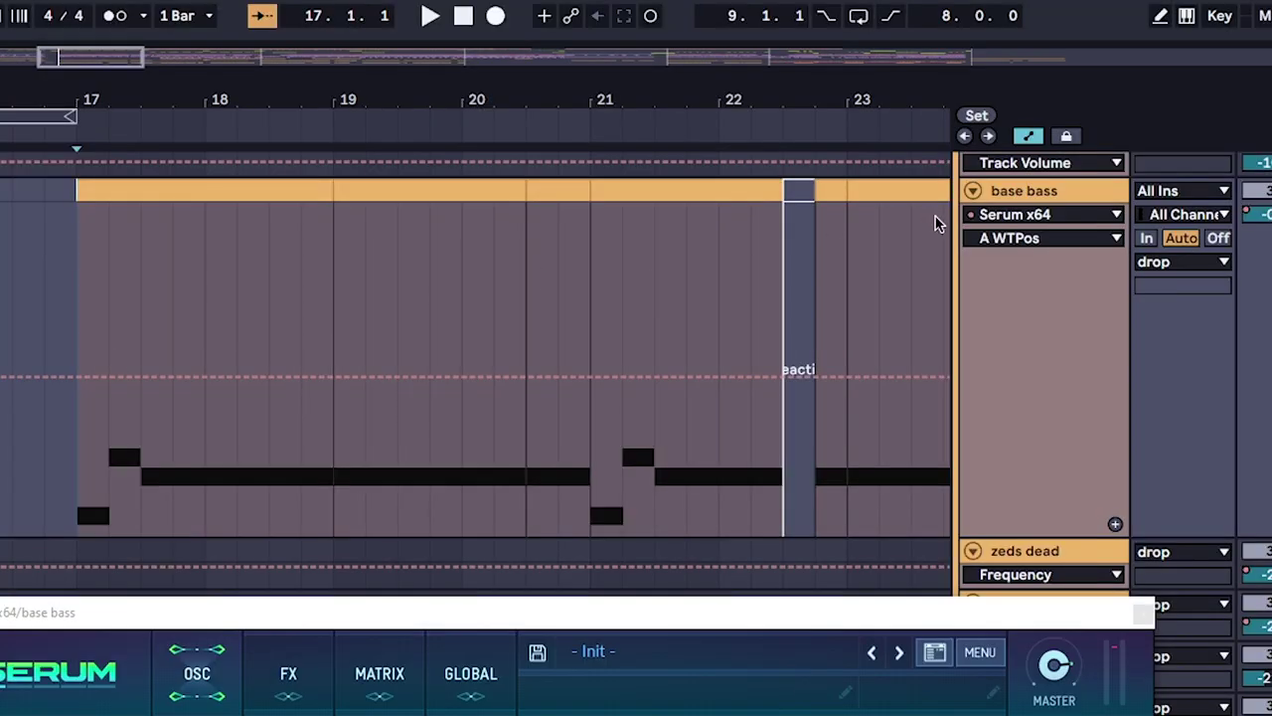
Inspect the automation parameters of the base bass track and the warp modes available for oscillator A
{"action": "left_click", "coordinate": [1028, 238]}
{"action": "left_click", "coordinate": [1014, 301]}
{"action": "scroll", "coordinate": [230, 464], "scroll_direction": "left", "scroll_amount": 2}
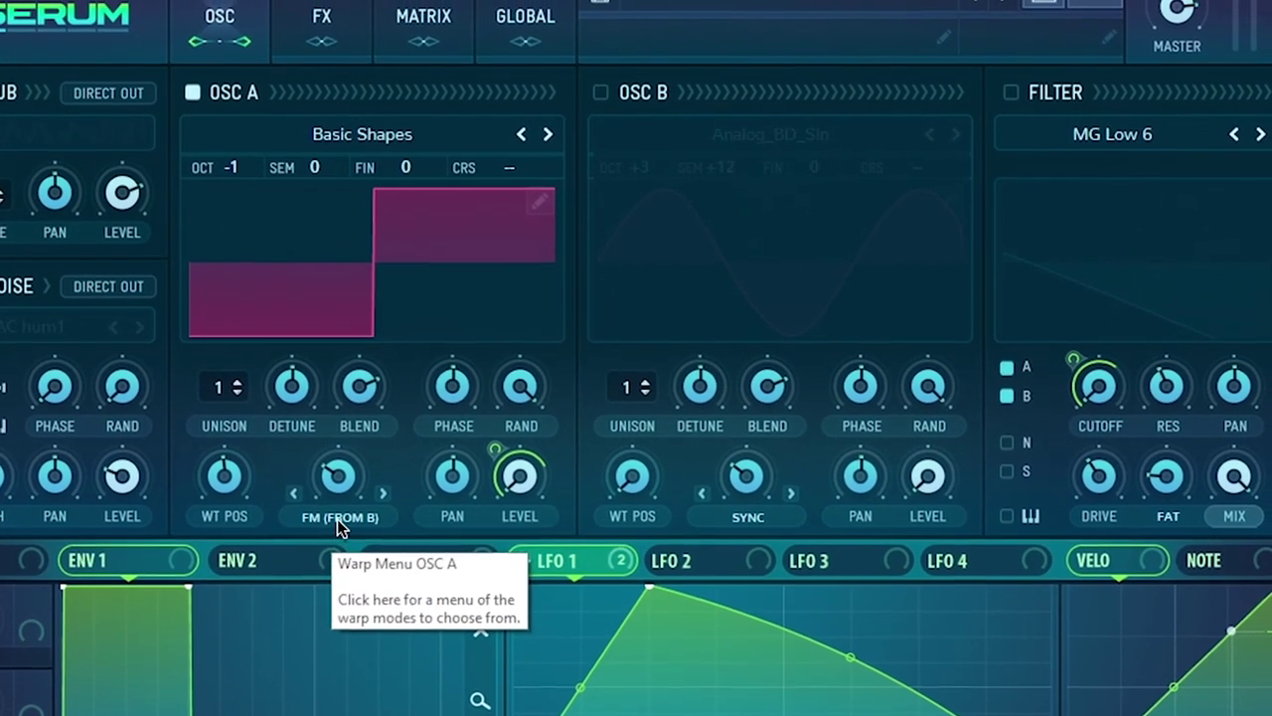
{"action": "left_click", "coordinate": [338, 517]}
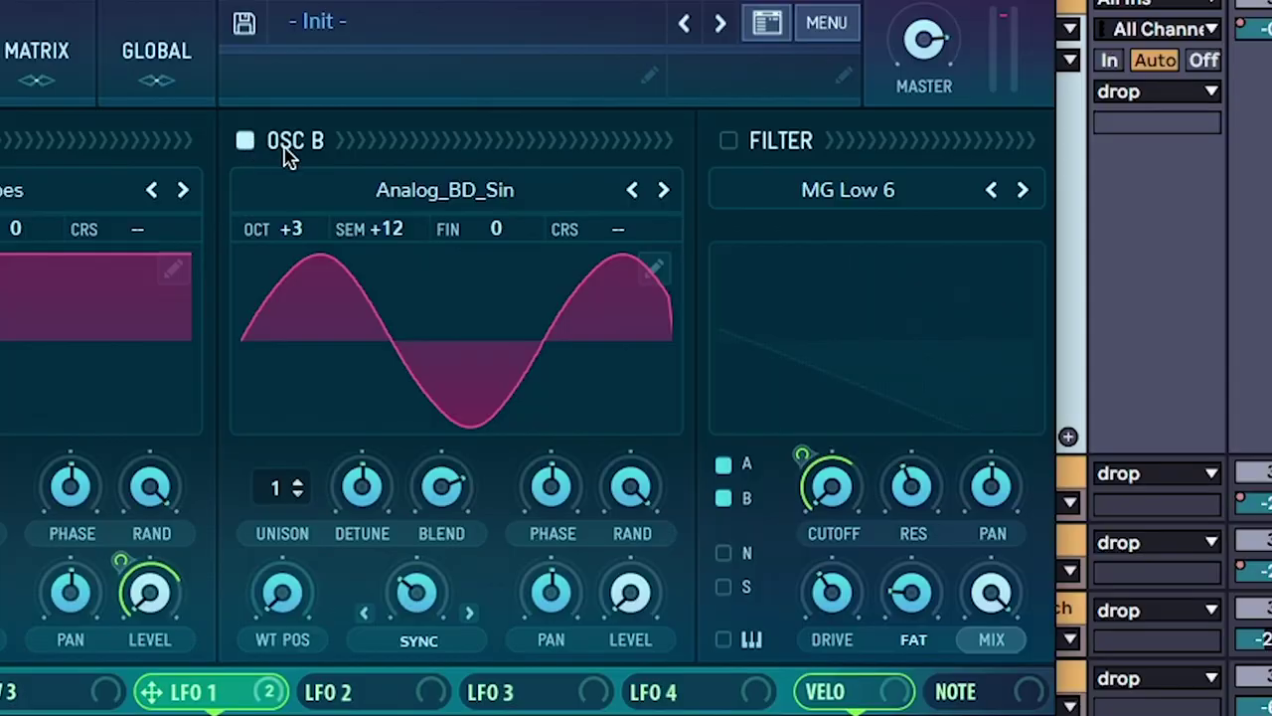
Try the Basic Shapes wavetable in oscillator B and switch it back to Analog_BD_Sin
{"action": "left_click", "coordinate": [459, 192]}
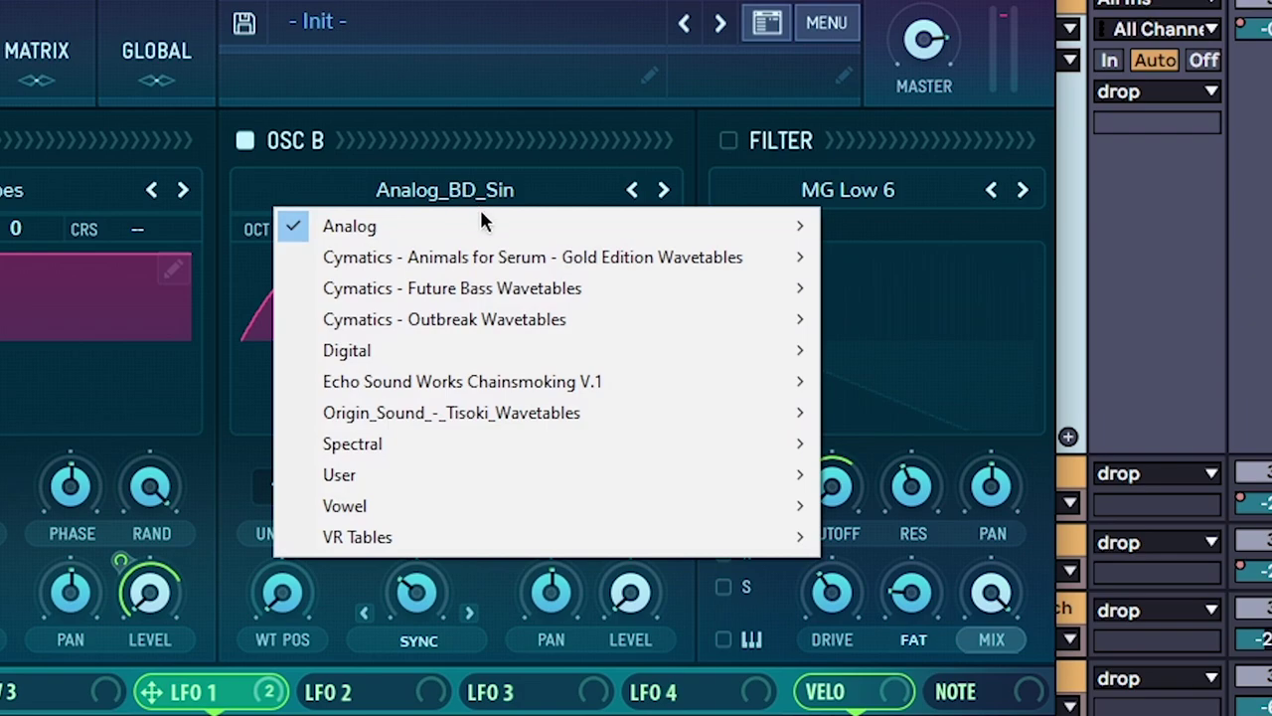
{"action": "mouse_move", "coordinate": [483, 221]}
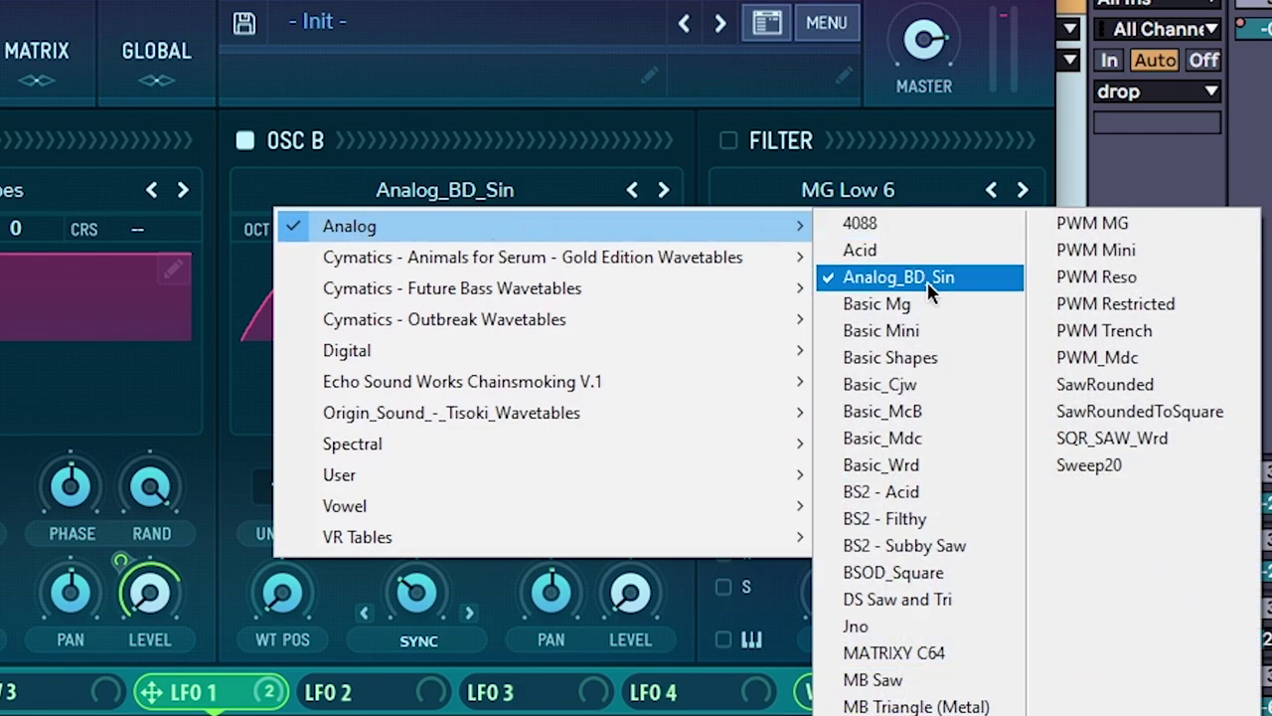
{"action": "left_click", "coordinate": [908, 366]}
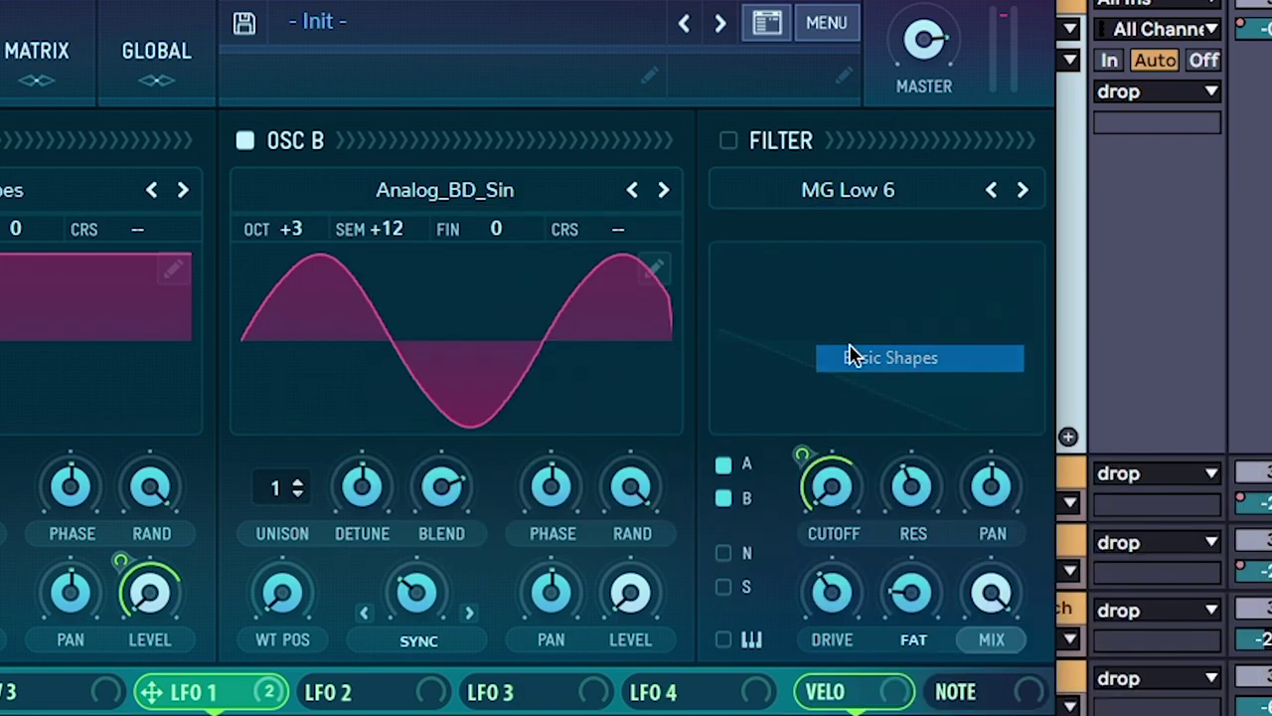
{"action": "left_click", "coordinate": [449, 190]}
{"action": "mouse_move", "coordinate": [484, 225]}
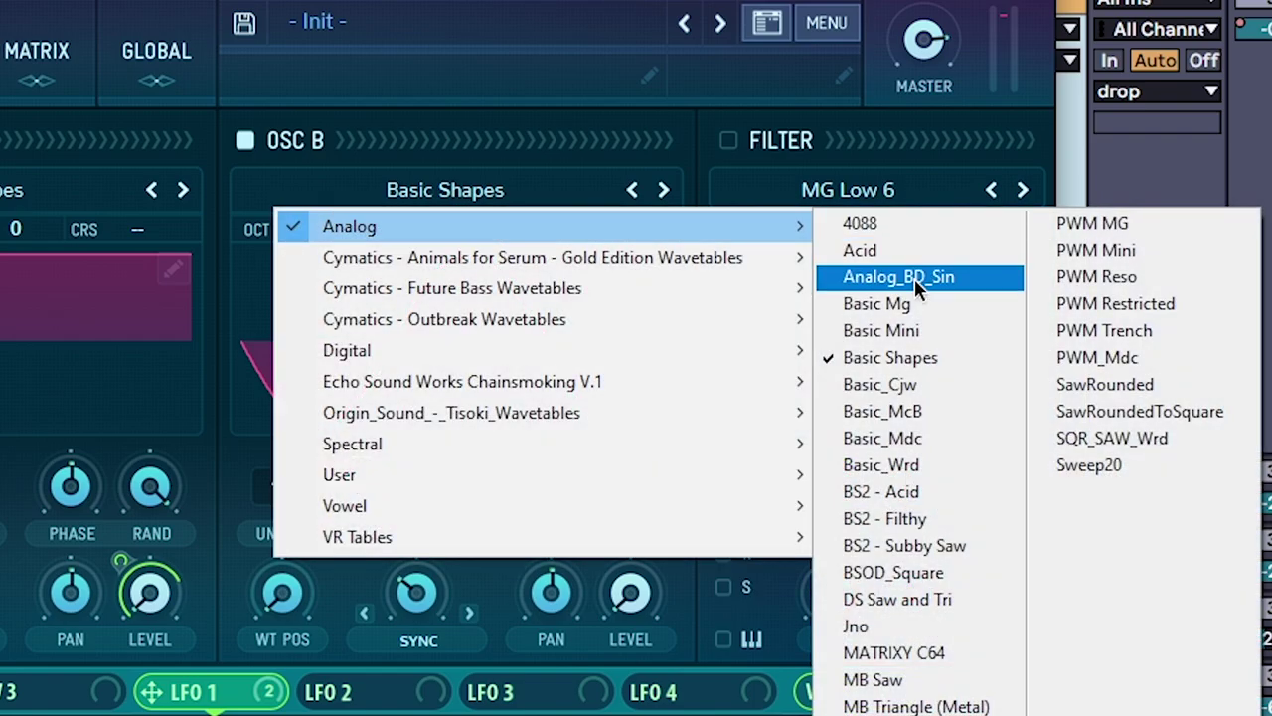
{"action": "left_click", "coordinate": [912, 277]}
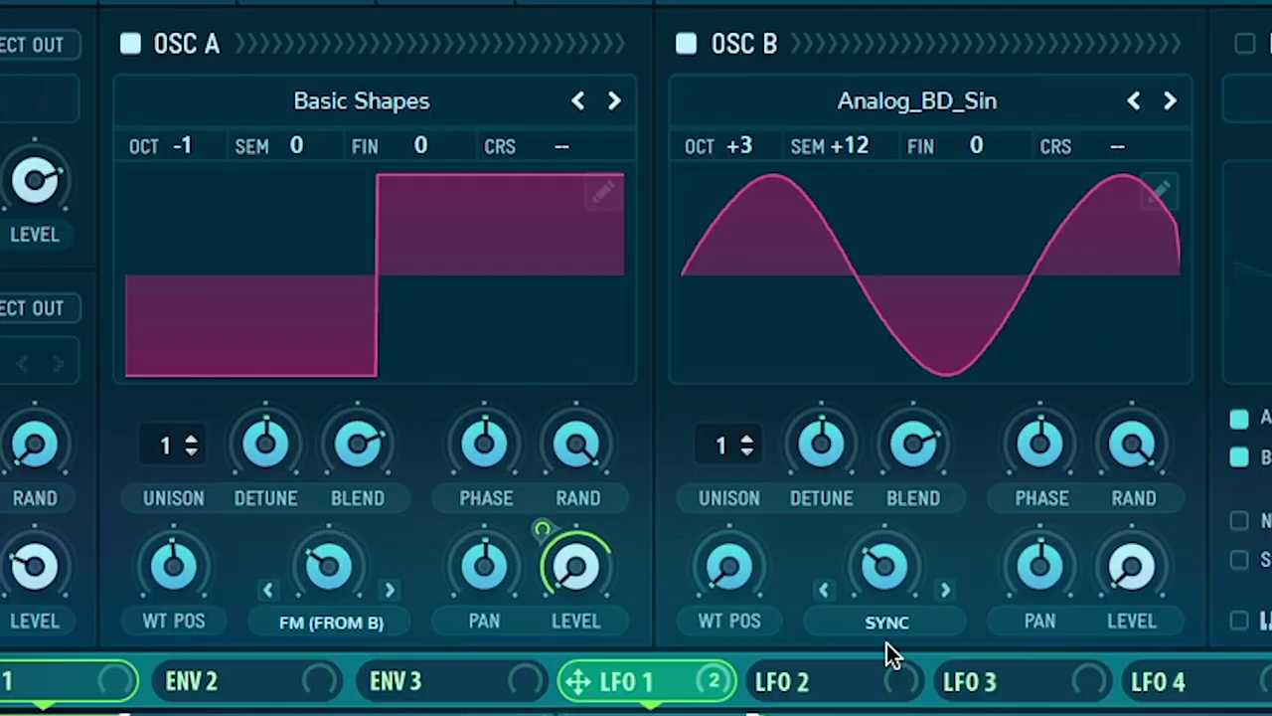
Adjust oscillator A's FM (from B) amount and open the options of the filter's cutoff control
{"action": "left_click_drag", "start_coordinate": [349, 594], "coordinate": [283, 523]}
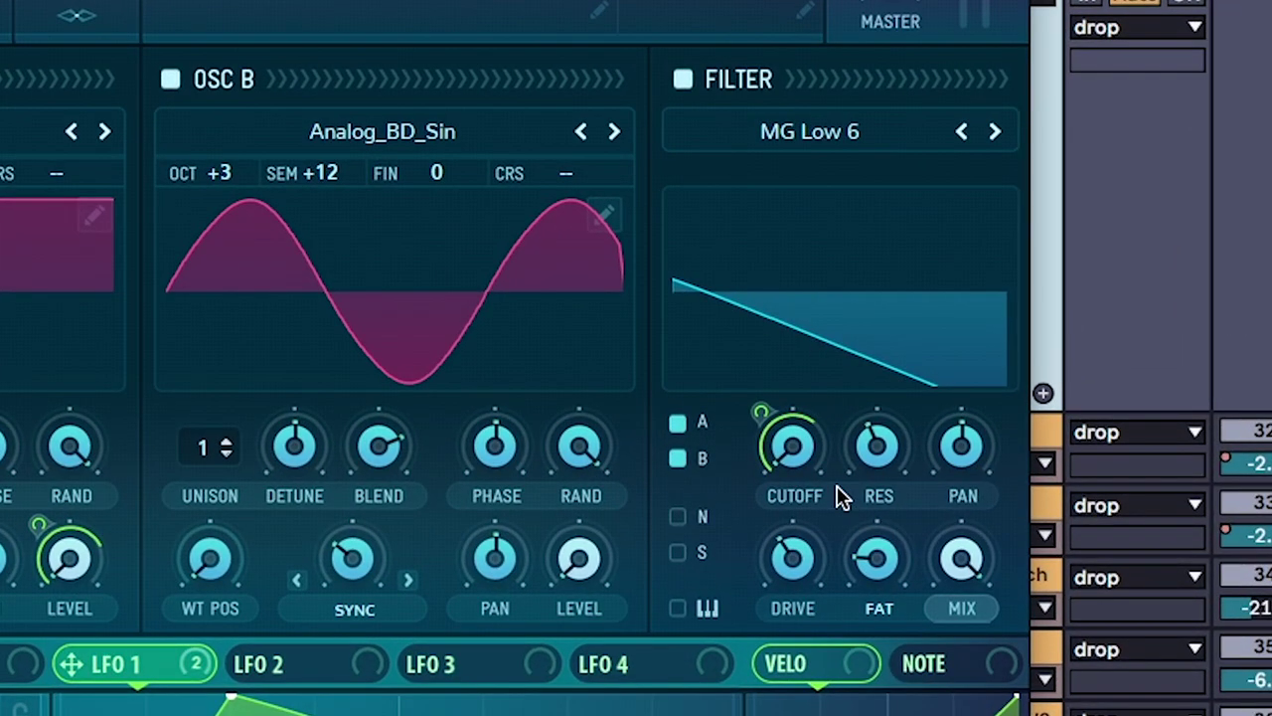
{"action": "right_click", "coordinate": [795, 456]}
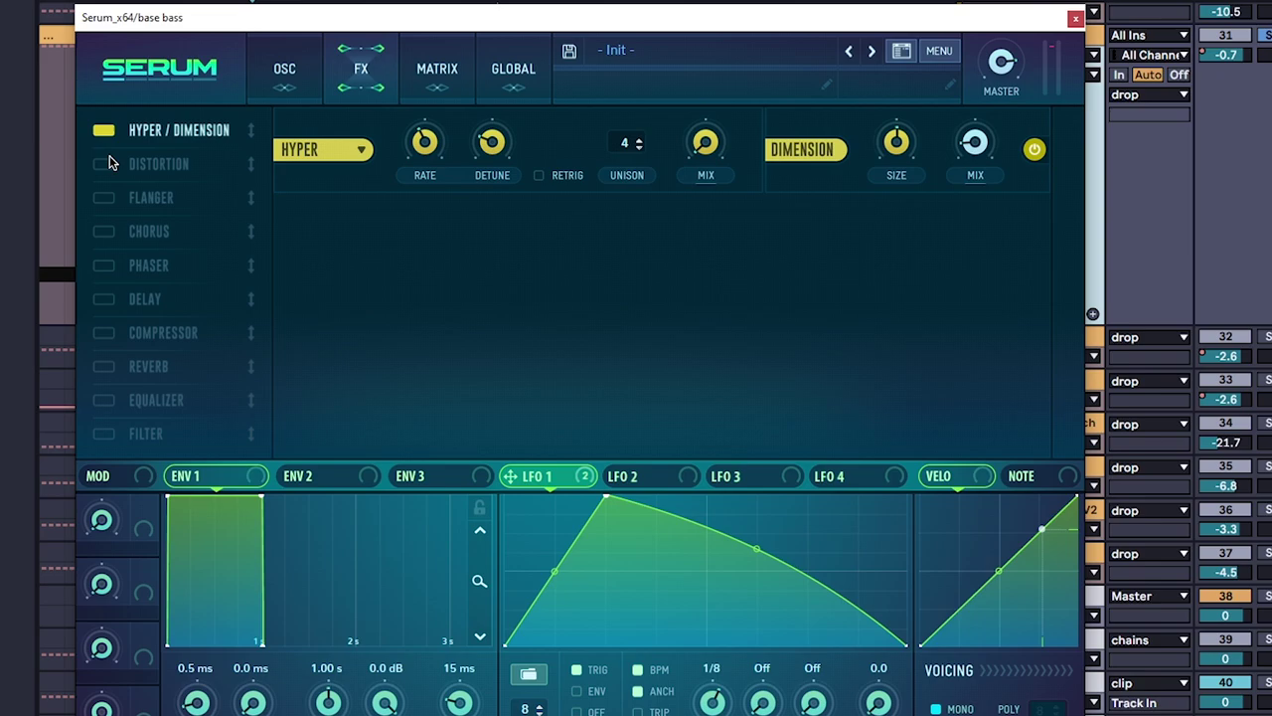
Enable the Distortion, Phaser and Chorus effects for the base bass patch
{"action": "left_click", "coordinate": [104, 164]}
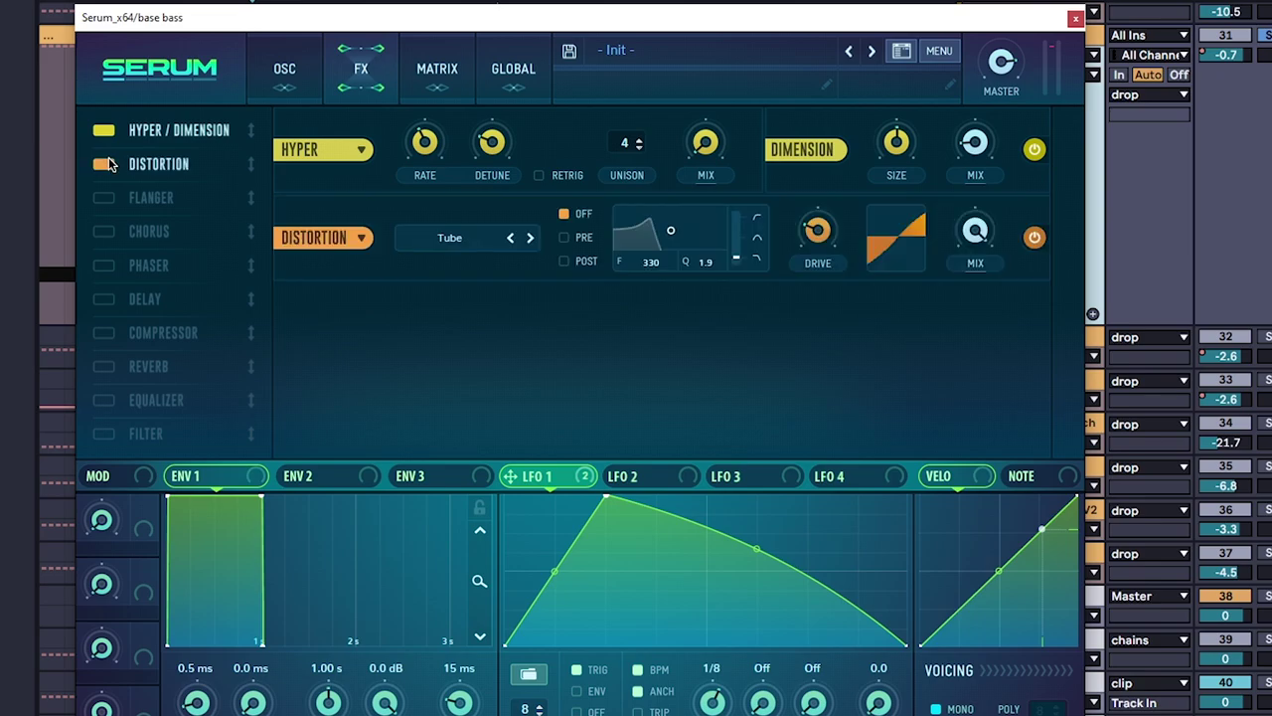
{"action": "left_click", "coordinate": [109, 267]}
{"action": "left_click", "coordinate": [109, 235]}
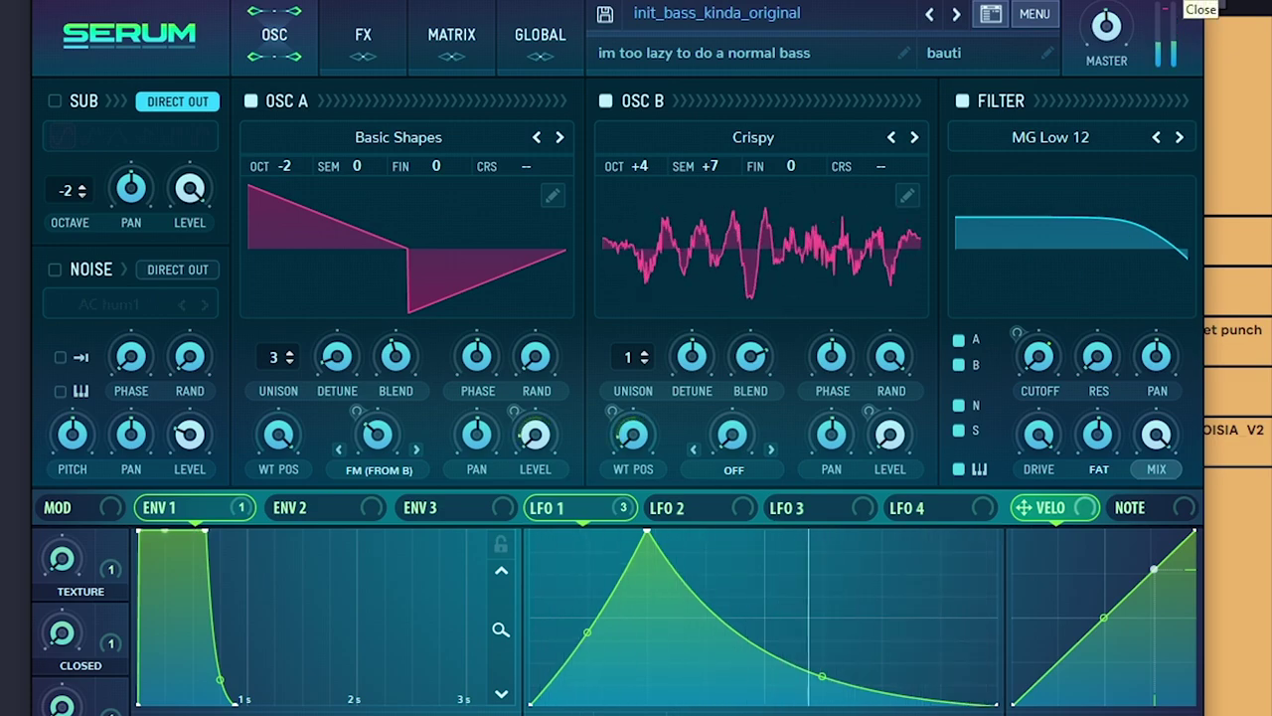
Close the Serum window and play the base bass and bauti tracks together from bar 17
{"action": "left_click", "coordinate": [1193, 4]}
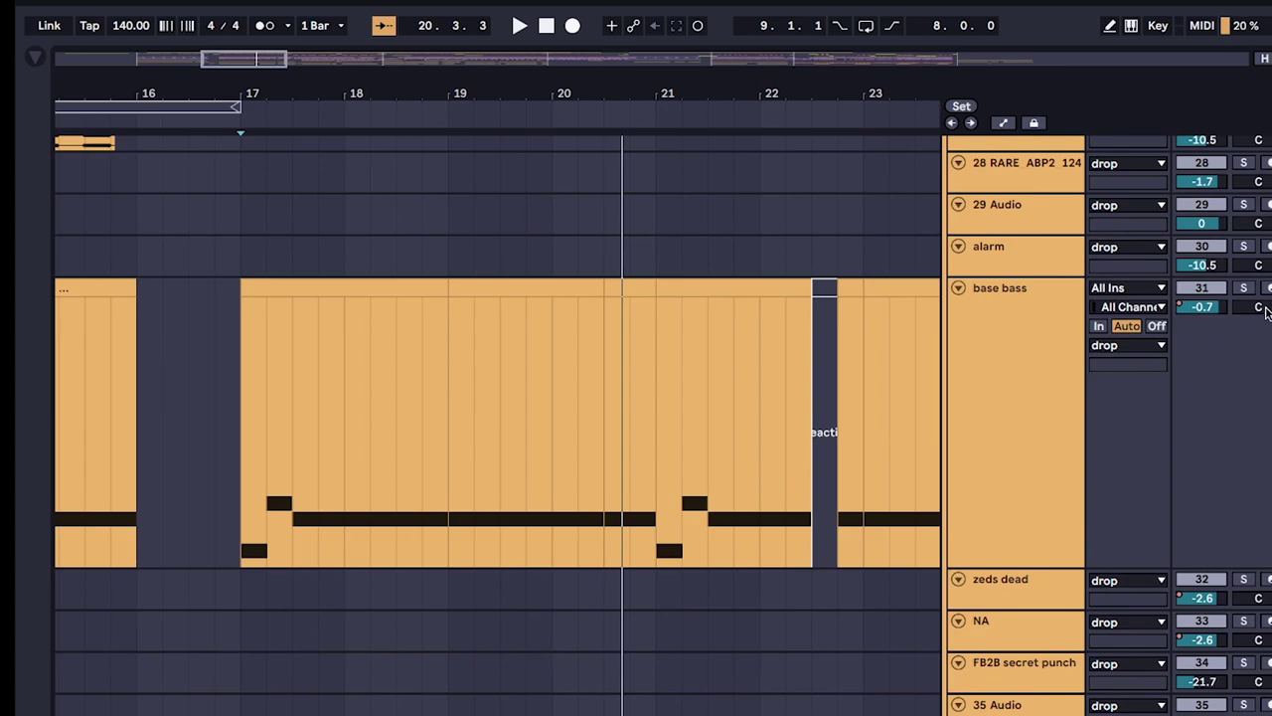
{"action": "scroll", "coordinate": [332, 372], "scroll_direction": "down", "scroll_amount": 3}
{"action": "left_click_drag", "start_coordinate": [239, 354], "coordinate": [661, 696]}
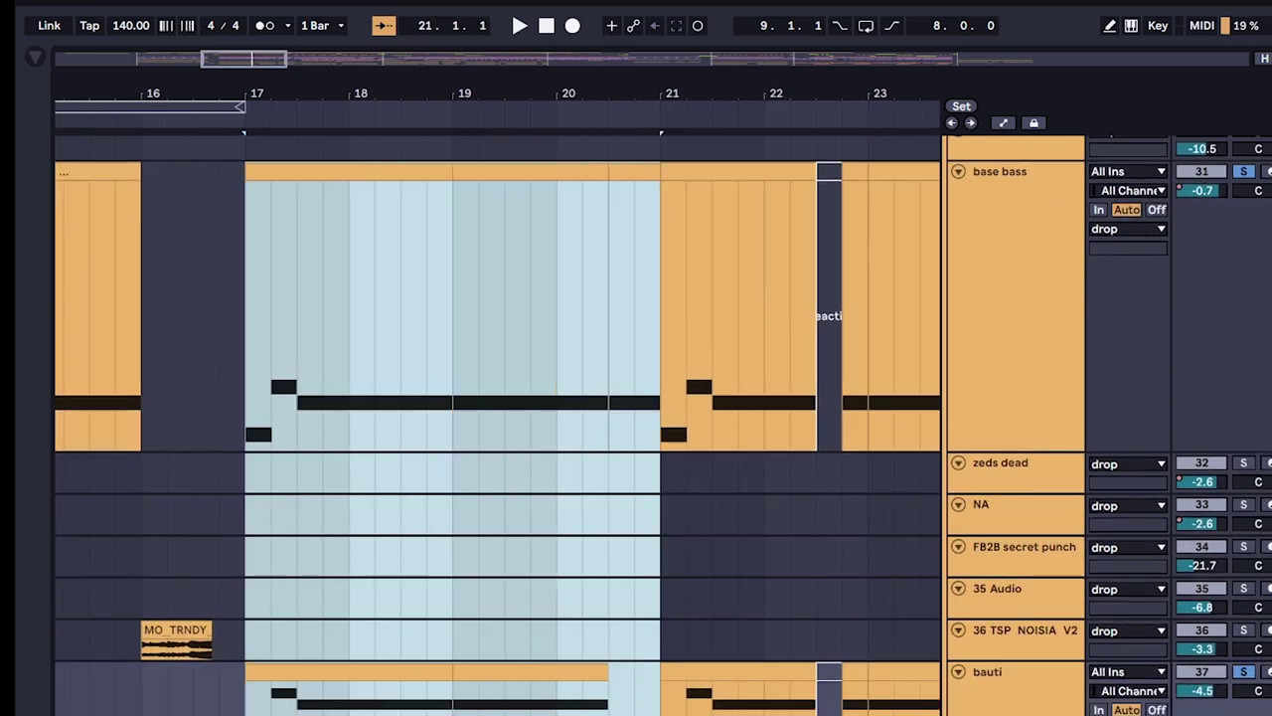
{"action": "left_click", "coordinate": [247, 395]}
{"action": "key", "text": "space"}
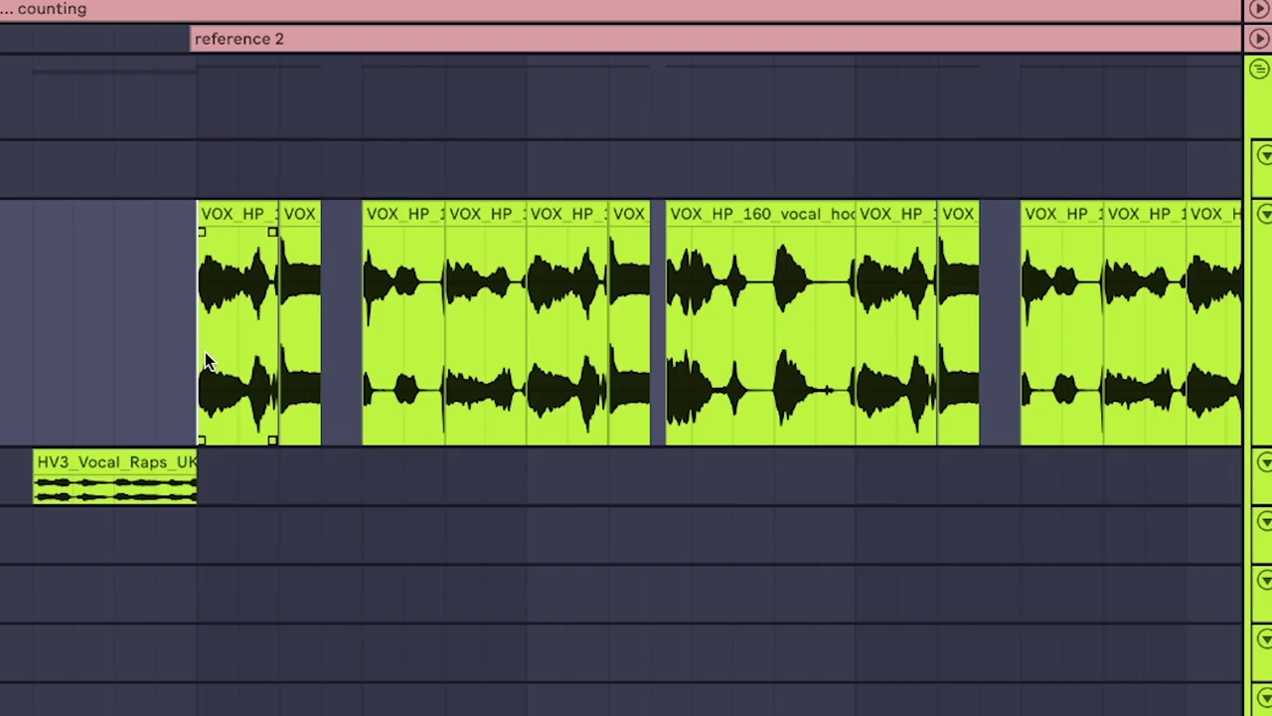
Select the vocal chops, set Spectral Time's Dry/Wet to 57 %, and switch the device on
{"action": "left_click_drag", "start_coordinate": [201, 318], "coordinate": [780, 346]}
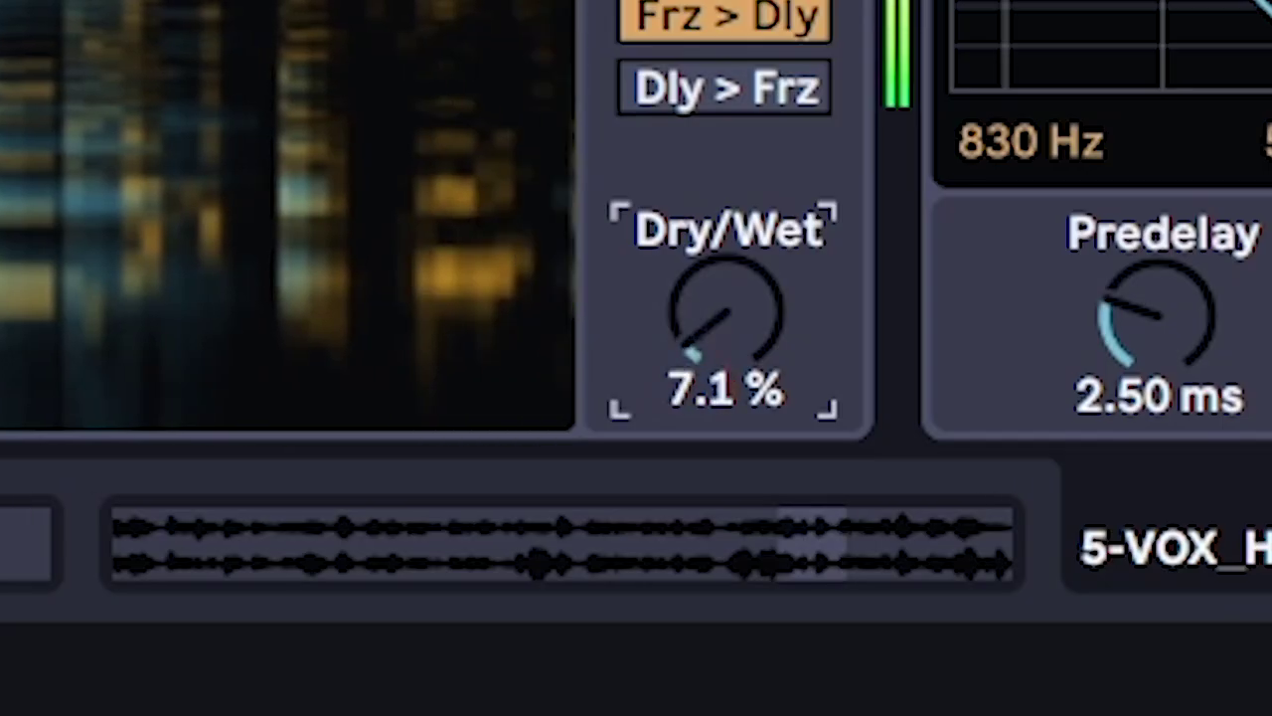
{"action": "left_click_drag", "start_coordinate": [725, 312], "coordinate": [725, 249]}
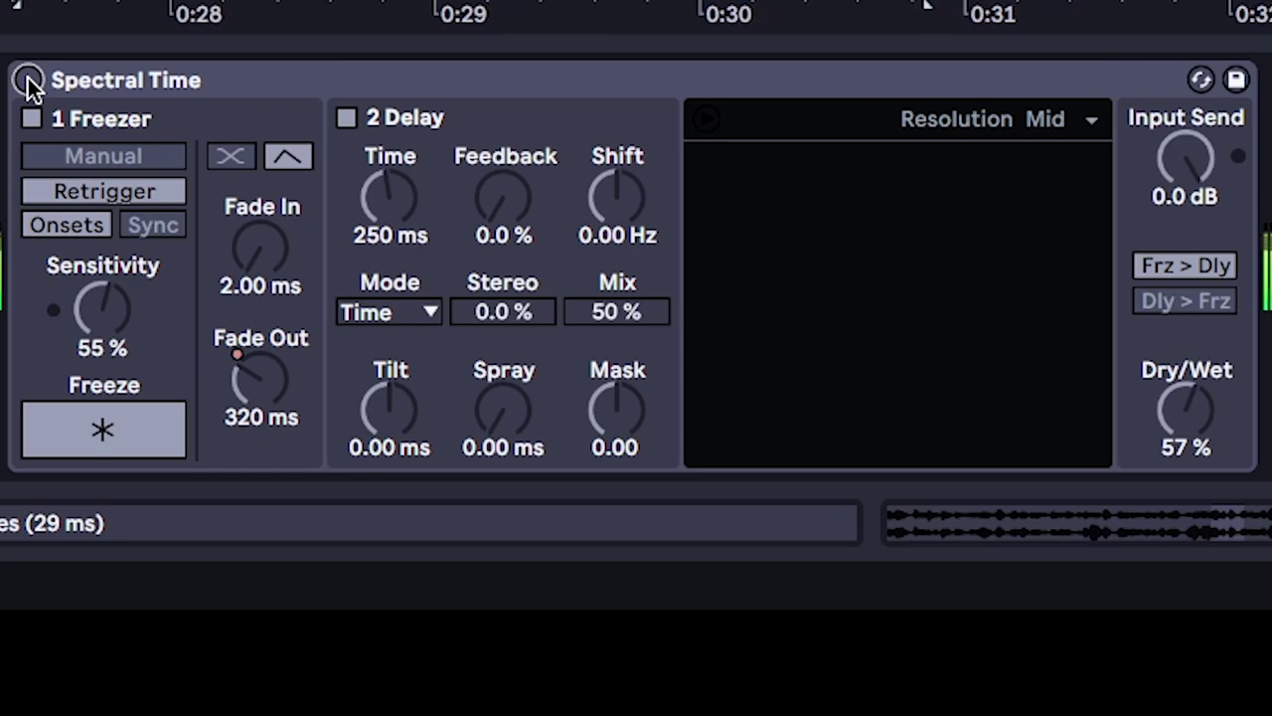
{"action": "left_click", "coordinate": [28, 79]}
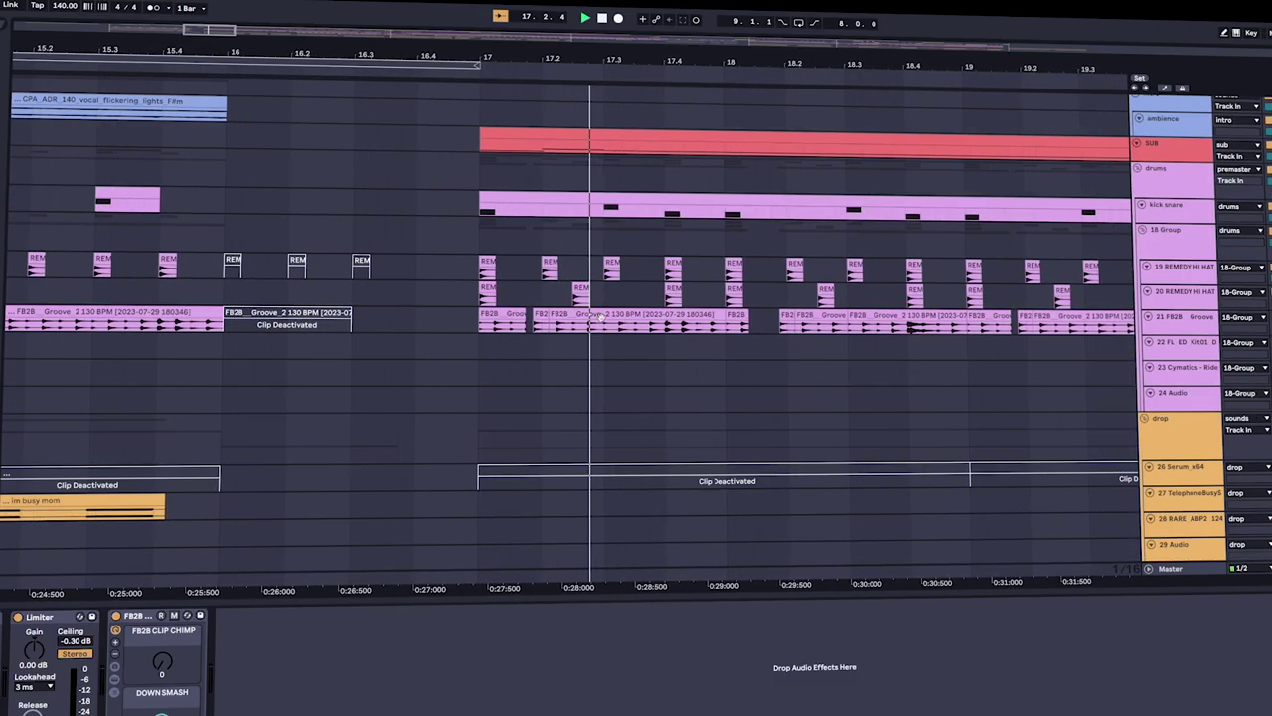
Open the chopped HV3 vocal phrase clips around bar 25 on track 4 to examine their waveforms
{"action": "scroll", "coordinate": [603, 316], "scroll_direction": "down", "scroll_amount": 10}
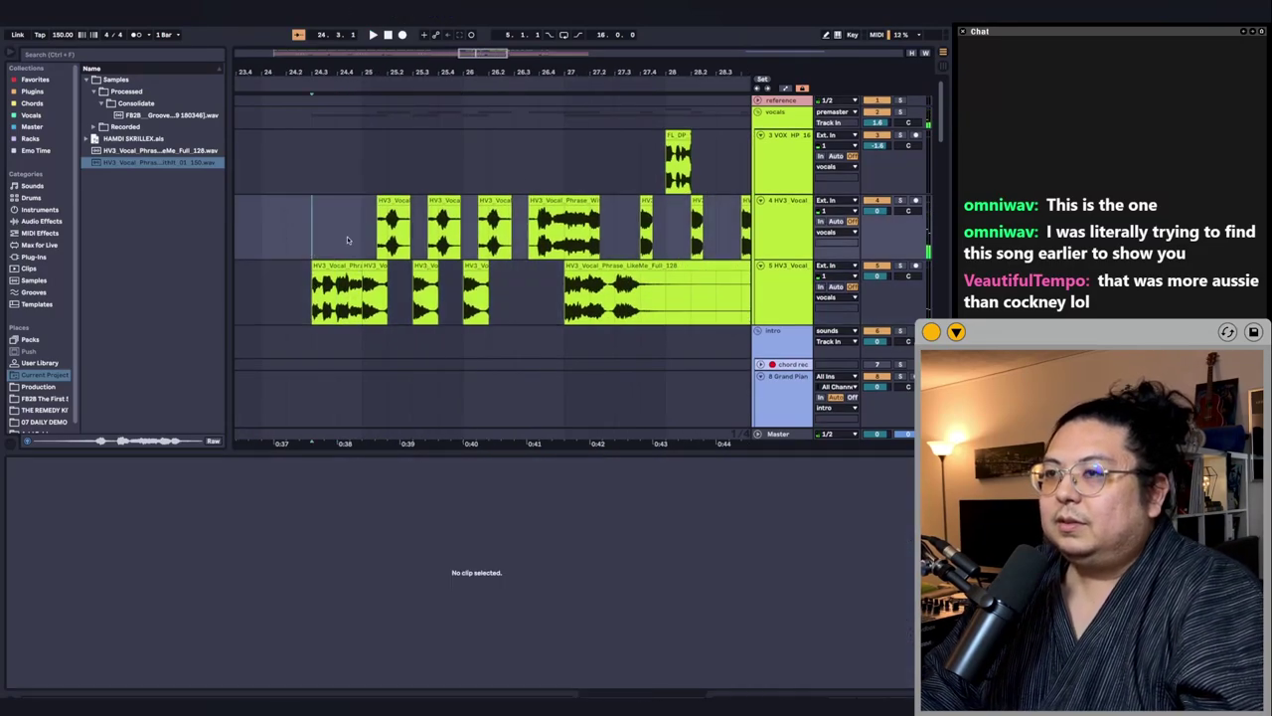
{"action": "left_click", "coordinate": [648, 231]}
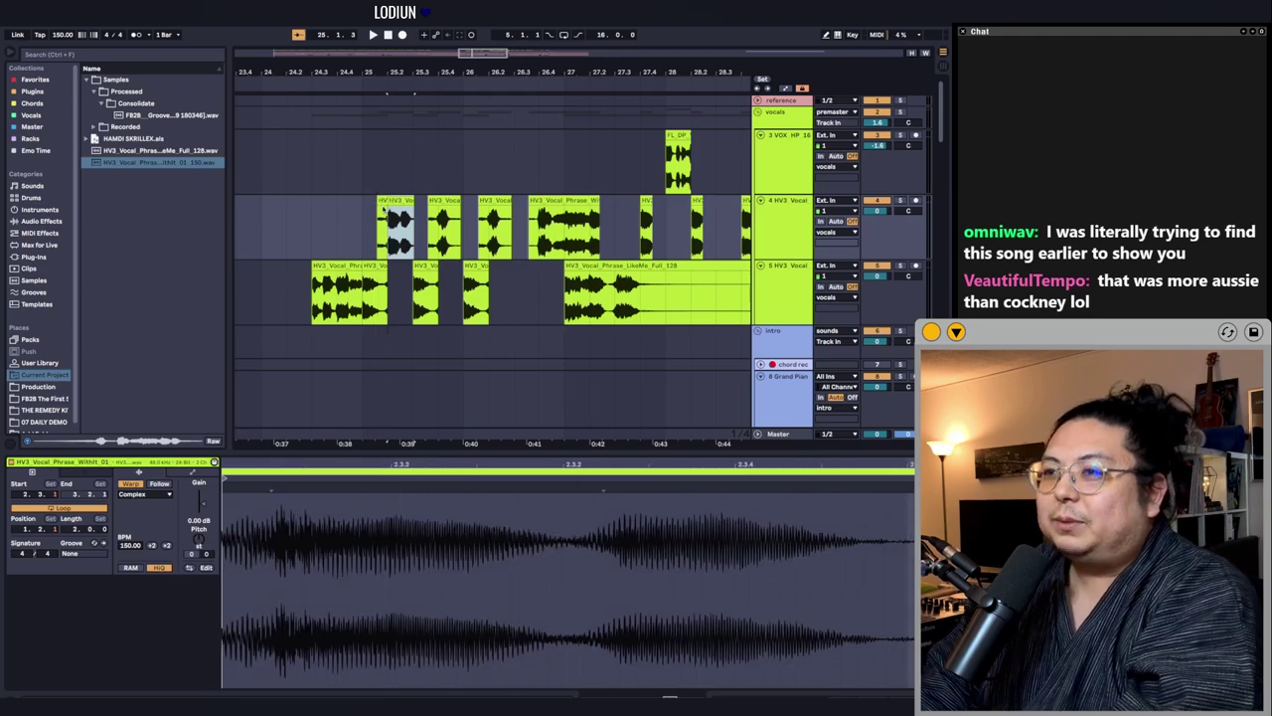
{"action": "left_click", "coordinate": [384, 205]}
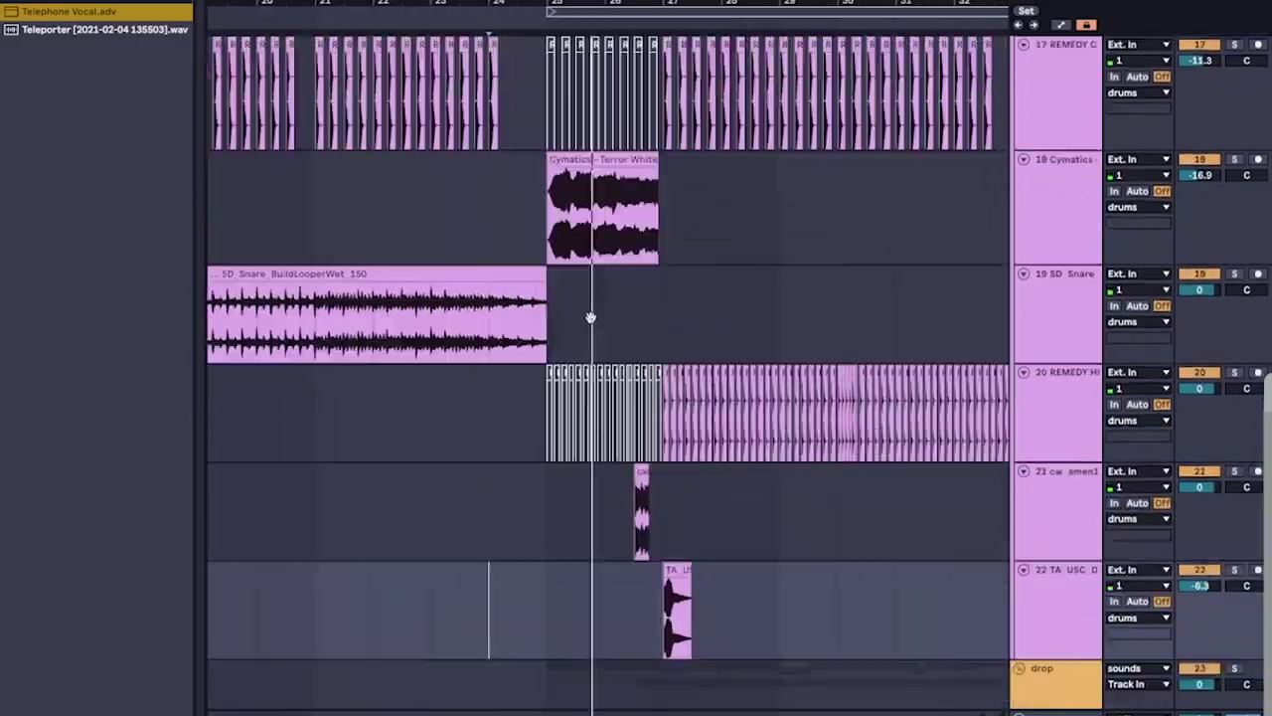
Insert an empty MIDI clip over a selected range of the blank MIDI track 25 in the drop group
{"action": "scroll", "coordinate": [591, 317], "scroll_direction": "down", "scroll_amount": 10}
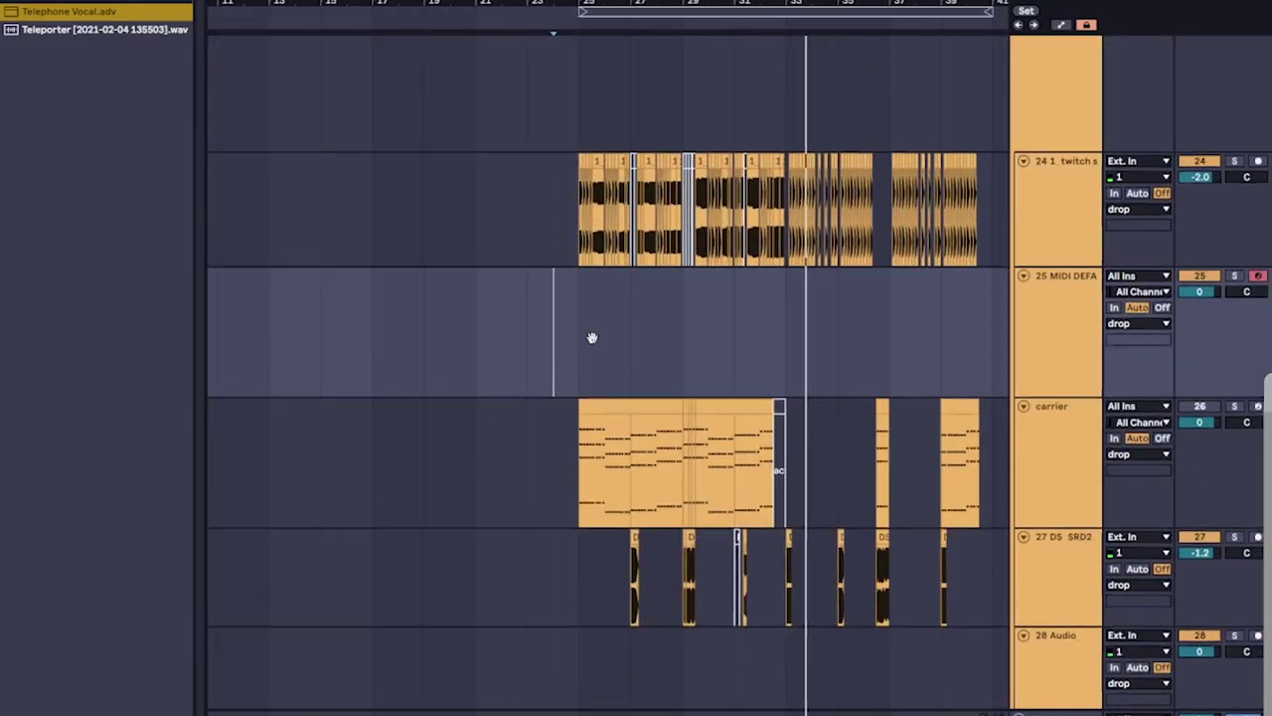
{"action": "left_click_drag", "start_coordinate": [591, 338], "coordinate": [786, 338]}
{"action": "key", "text": "ctrl+shift+m"}
{"action": "scroll", "coordinate": [596, 398], "scroll_direction": "down", "scroll_amount": 3}
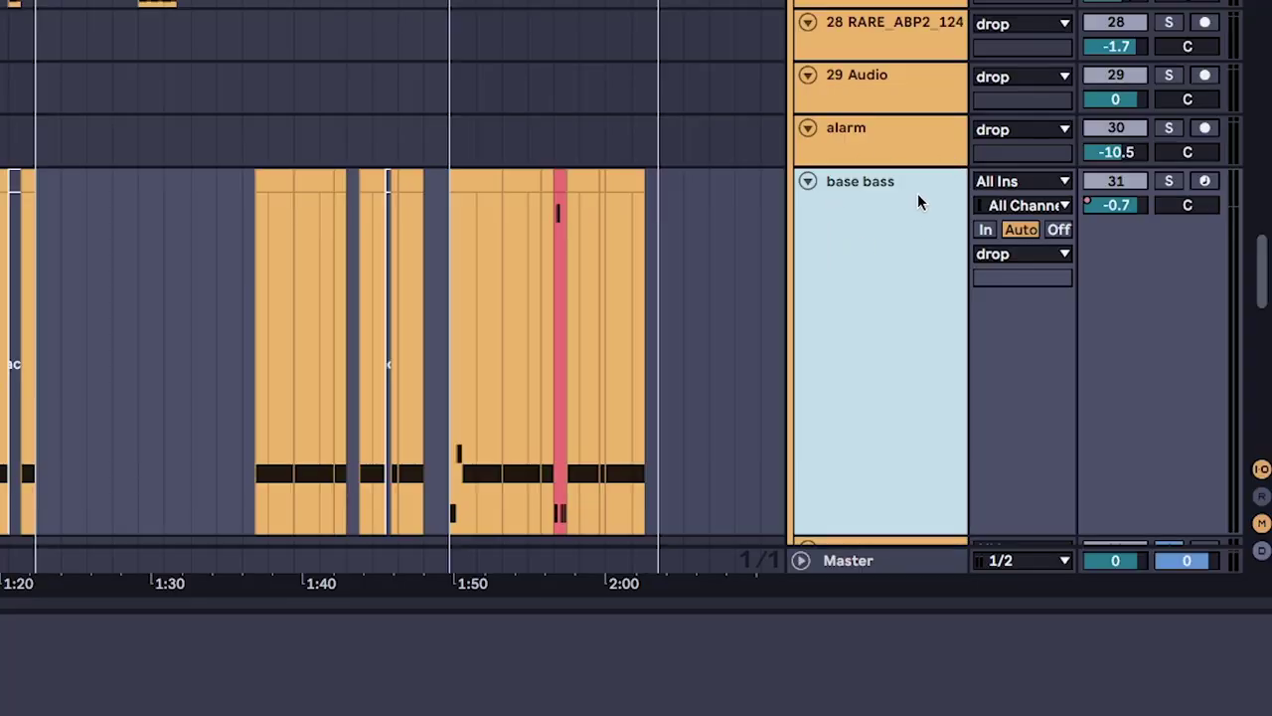
View the Serum patch of the 26 Serum_x64 track, and solo the alarm track alongside it
{"action": "scroll", "coordinate": [477, 250], "scroll_direction": "up", "scroll_amount": 6}
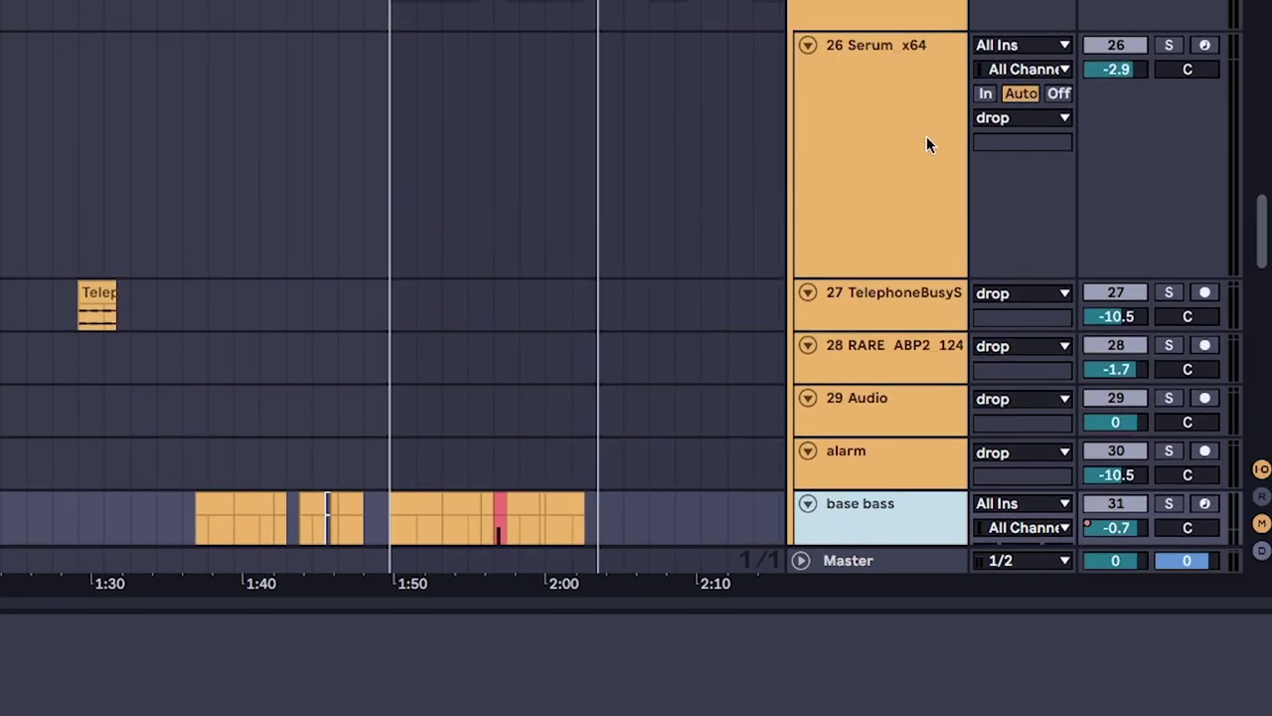
{"action": "left_click", "coordinate": [926, 136]}
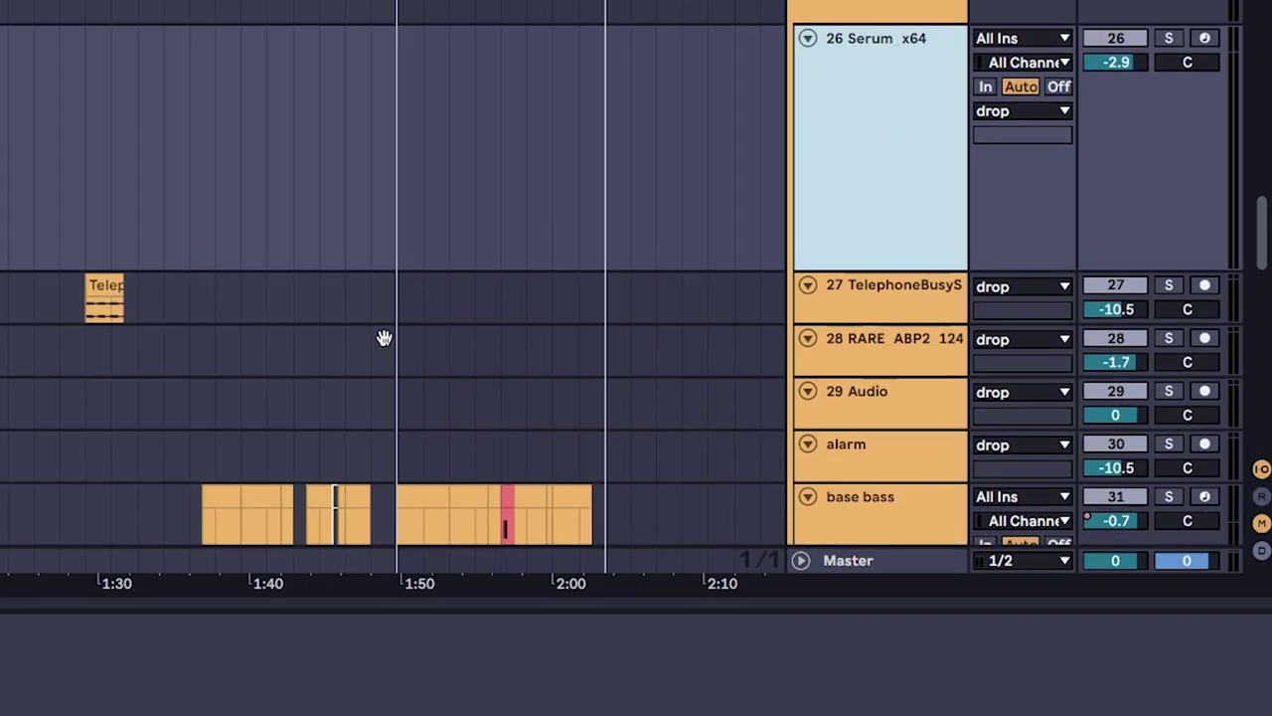
{"action": "key", "text": "z"}
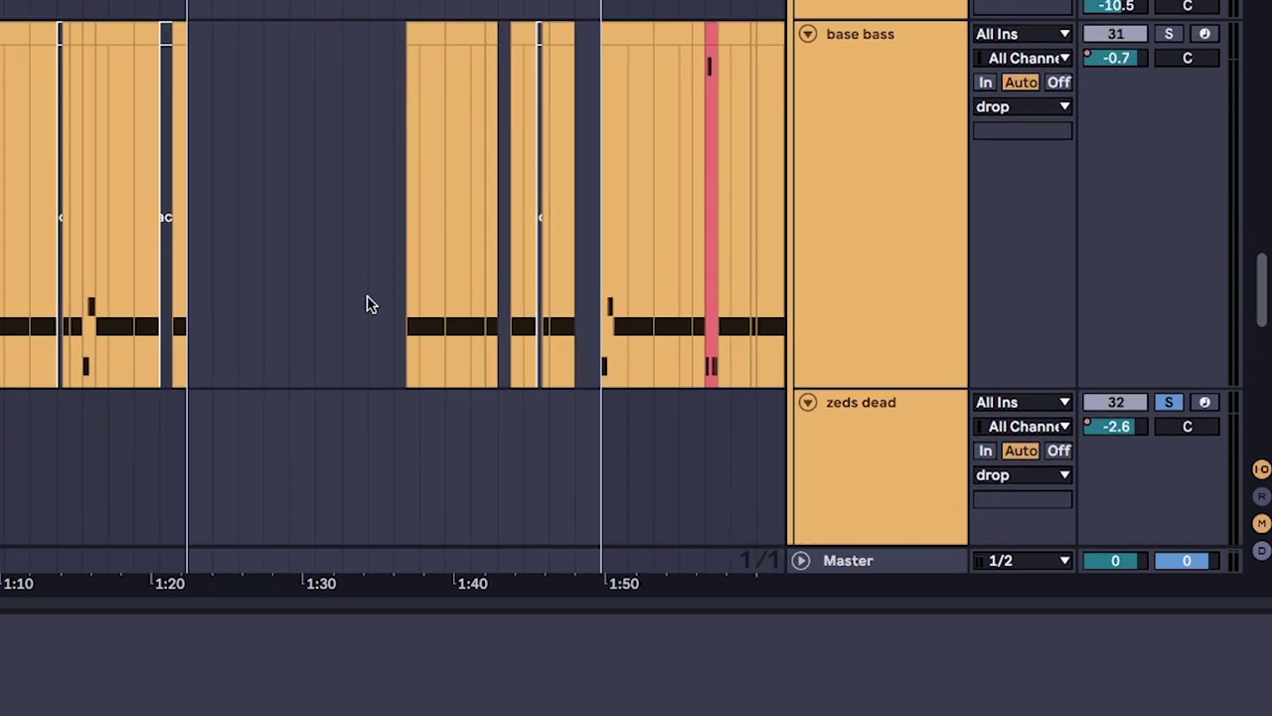
{"action": "scroll", "coordinate": [380, 182], "scroll_direction": "up", "scroll_amount": 3}
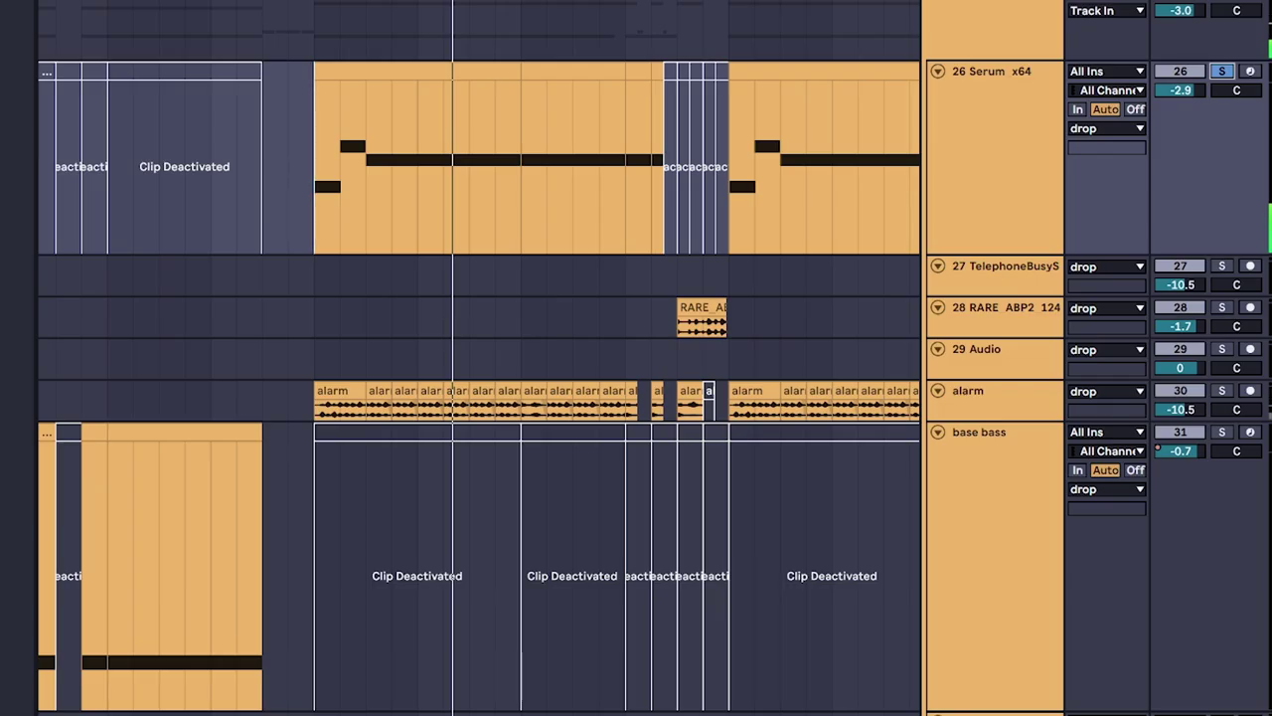
{"action": "key", "text": "ctrl+alt+p"}
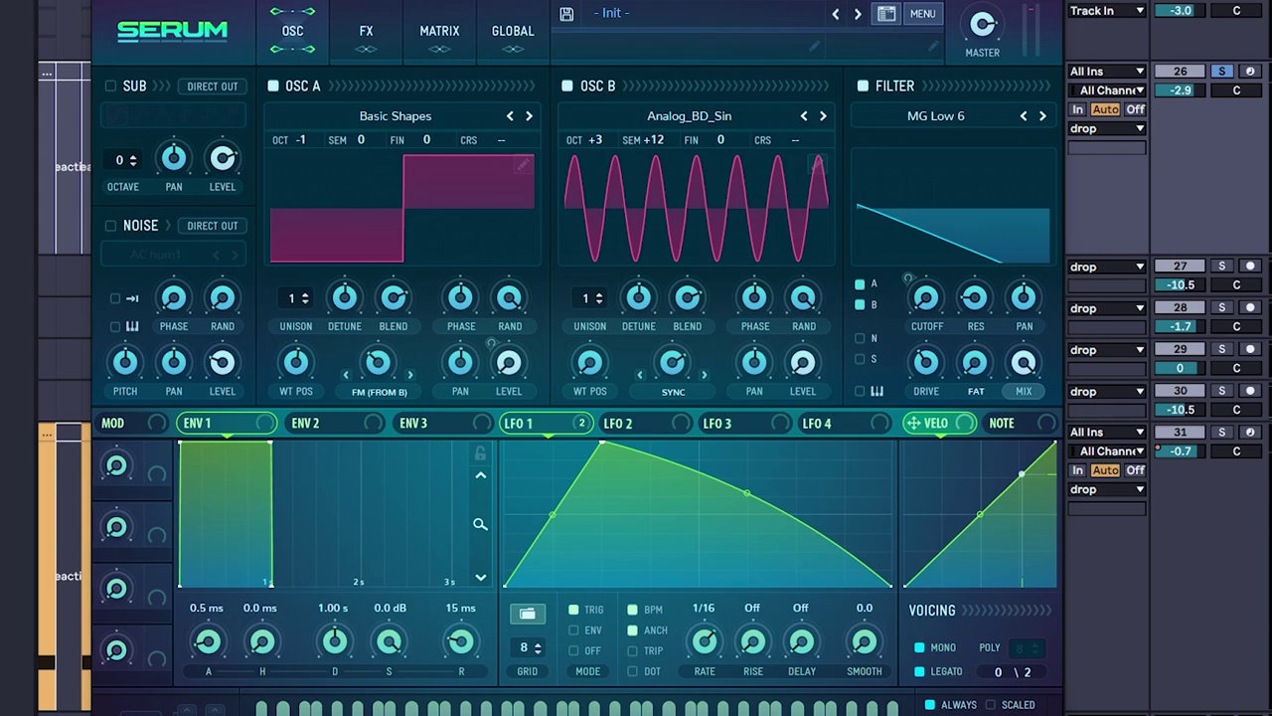
{"action": "key", "text": "ctrl+alt+p"}
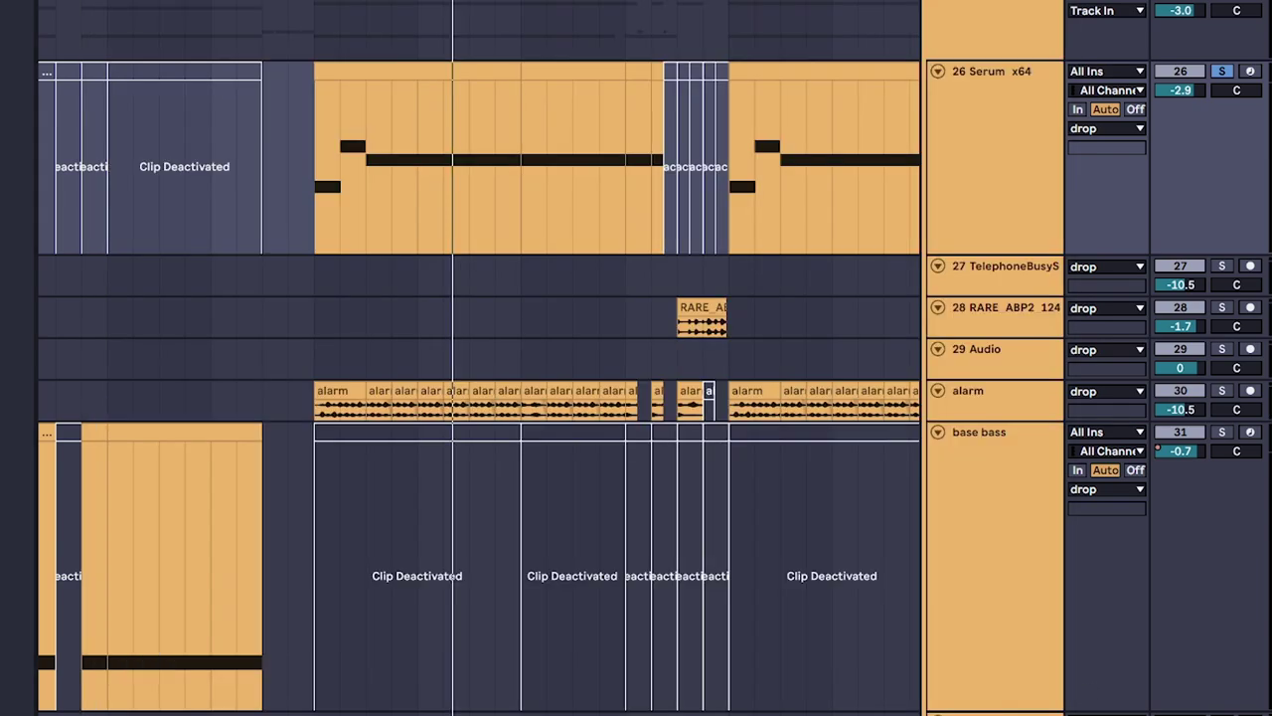
{"action": "left_click", "coordinate": [1223, 391]}
{"action": "scroll", "coordinate": [675, 386], "scroll_direction": "up", "scroll_amount": 3}
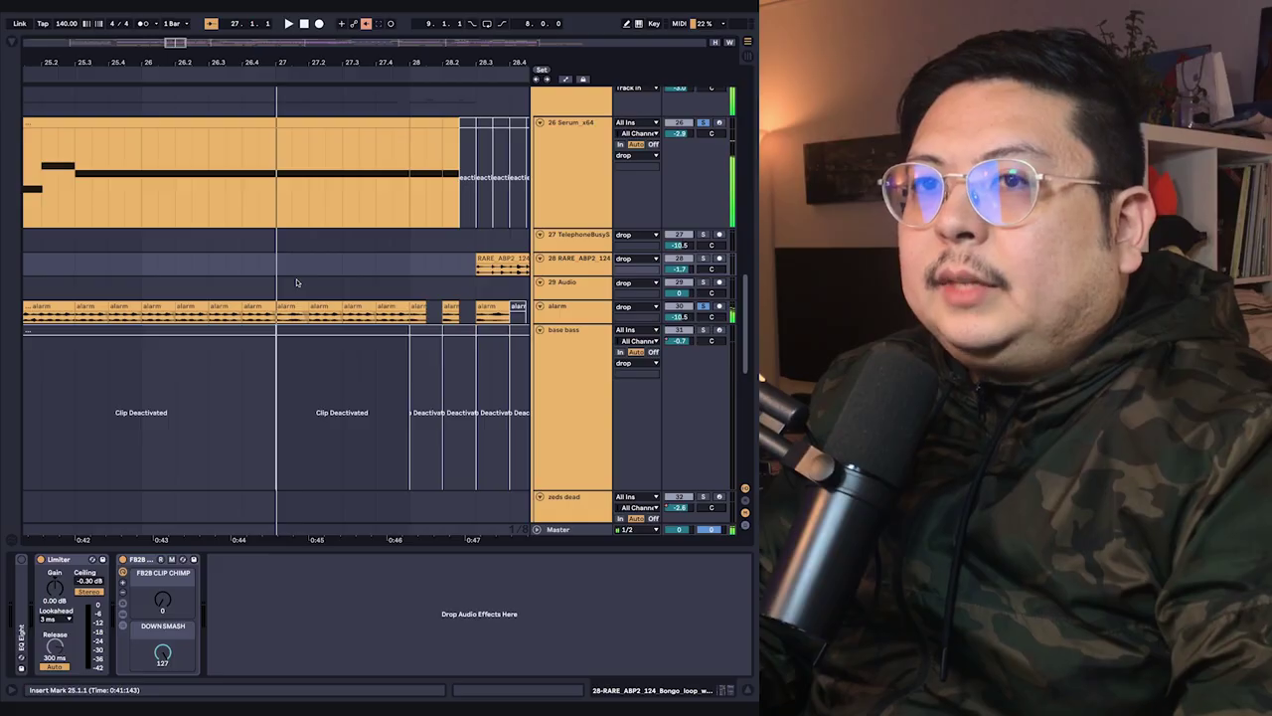
Show the automation lanes and adjust the Phaser frequency in the zeds dead track's Serum patch
{"action": "left_click", "coordinate": [472, 178]}
{"action": "key", "text": "a"}
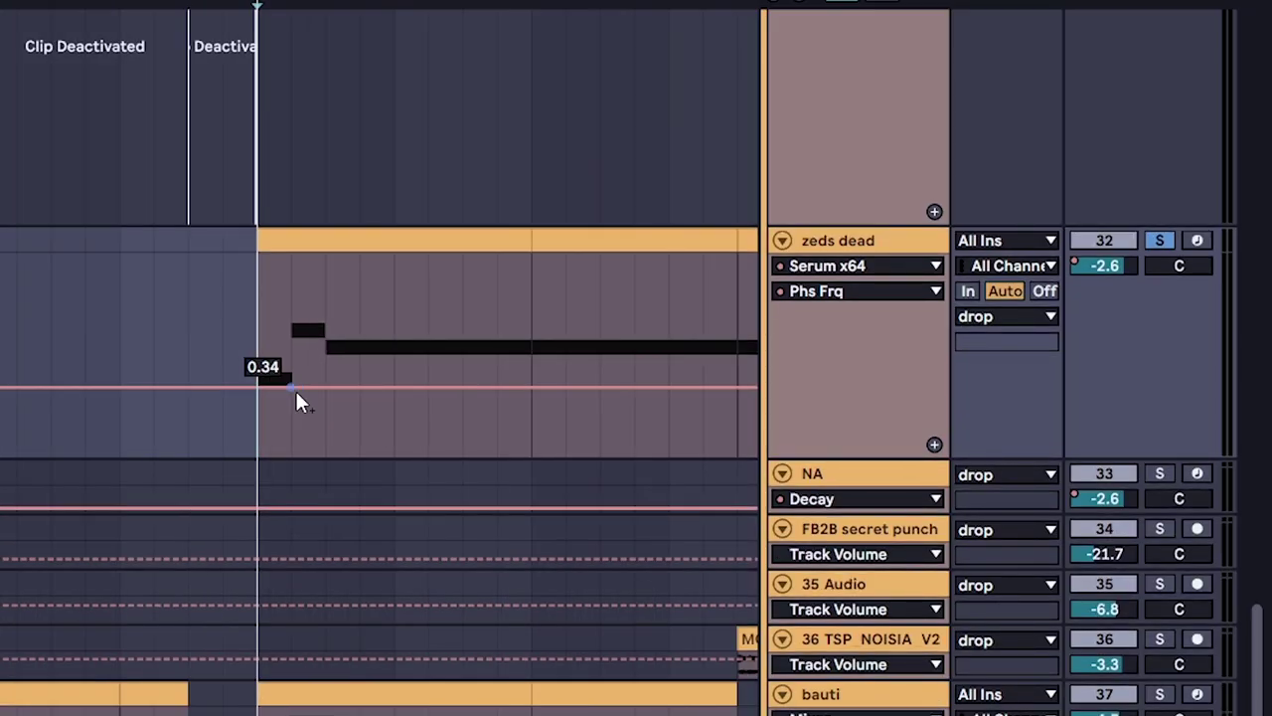
{"action": "scroll", "coordinate": [176, 484], "scroll_direction": "down", "scroll_amount": 1}
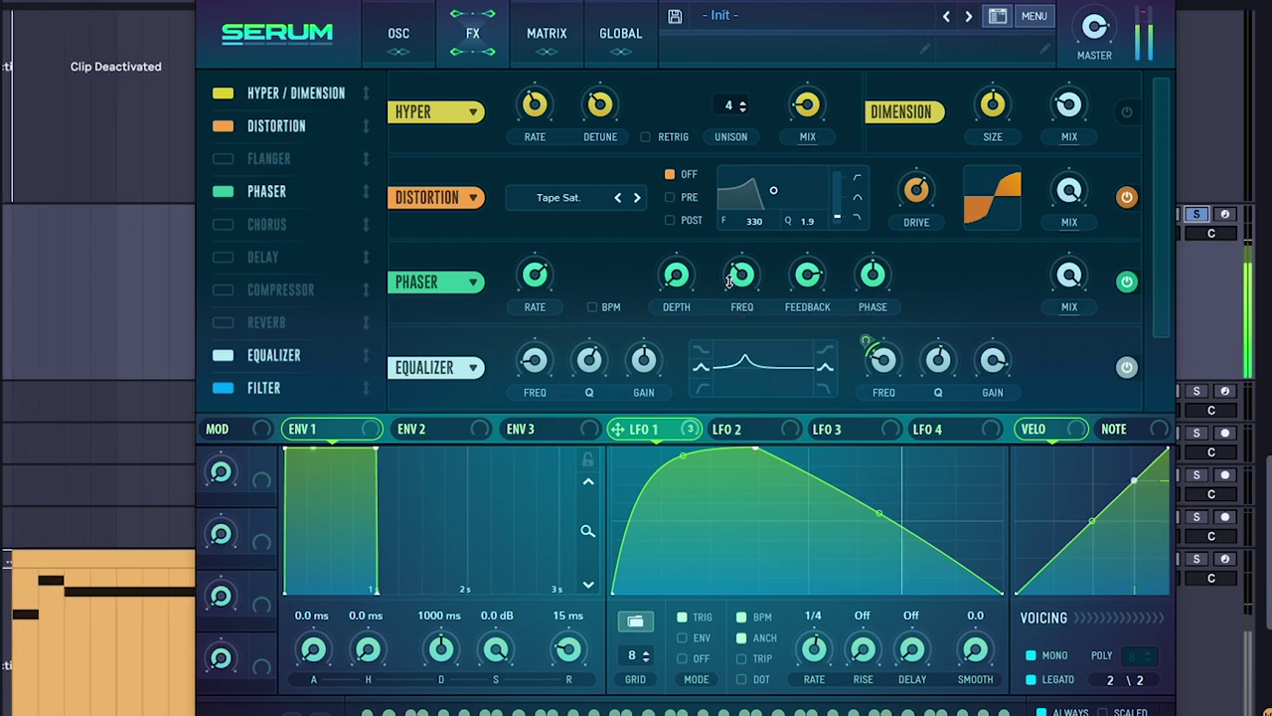
{"action": "left_click_drag", "start_coordinate": [748, 287], "coordinate": [731, 315]}
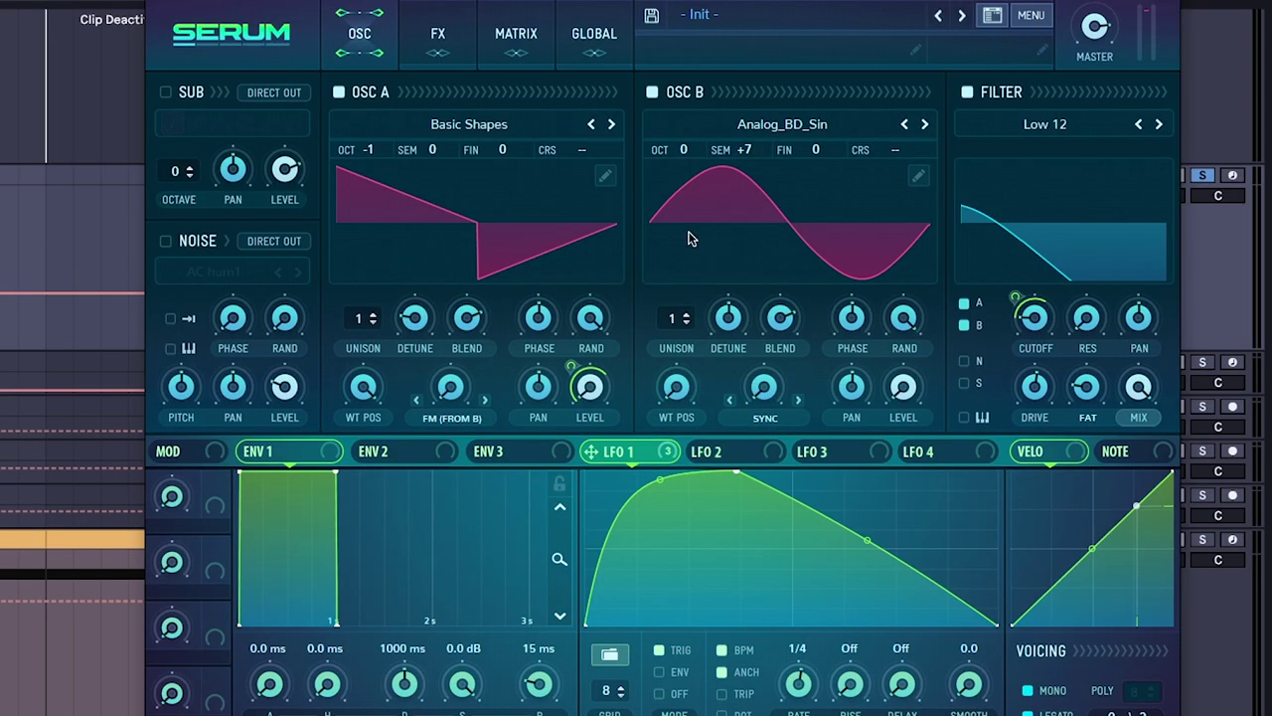
Bypass and re-enable the Distortion and Equalizer effects of the zeds dead patch to compare the sound
{"action": "left_click", "coordinate": [437, 33]}
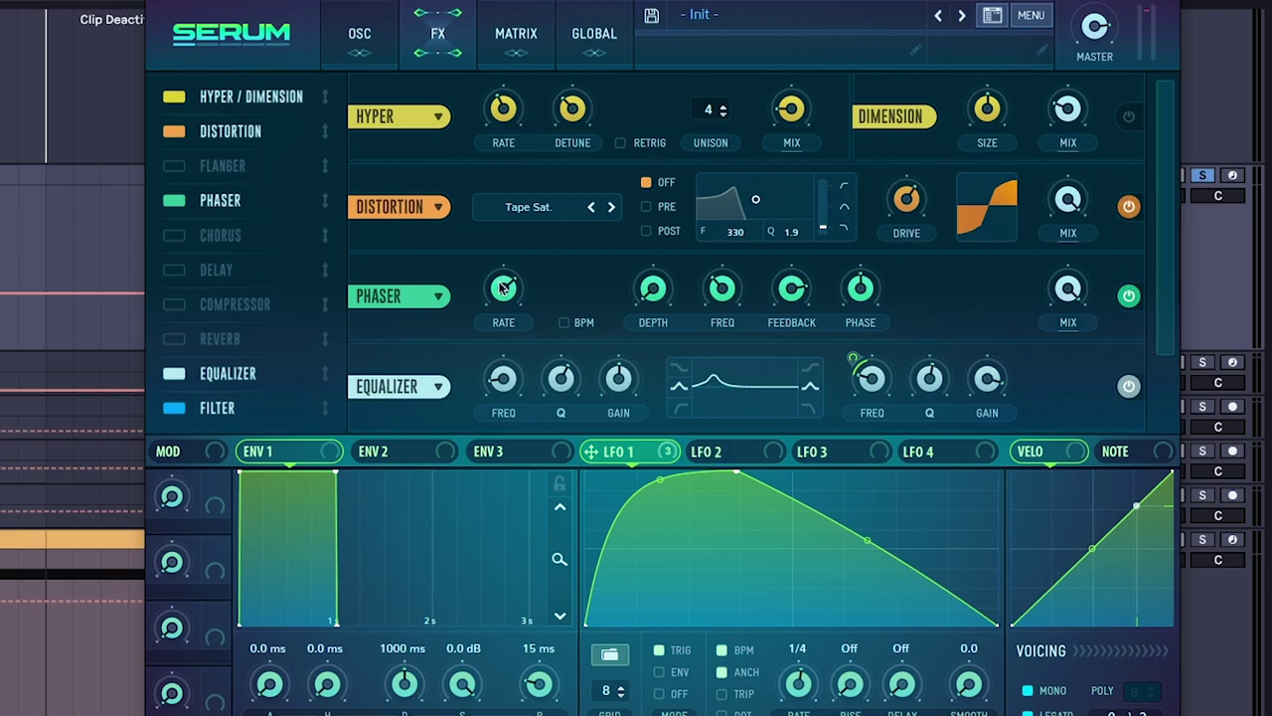
{"action": "left_click", "coordinate": [175, 134]}
{"action": "left_click", "coordinate": [174, 137]}
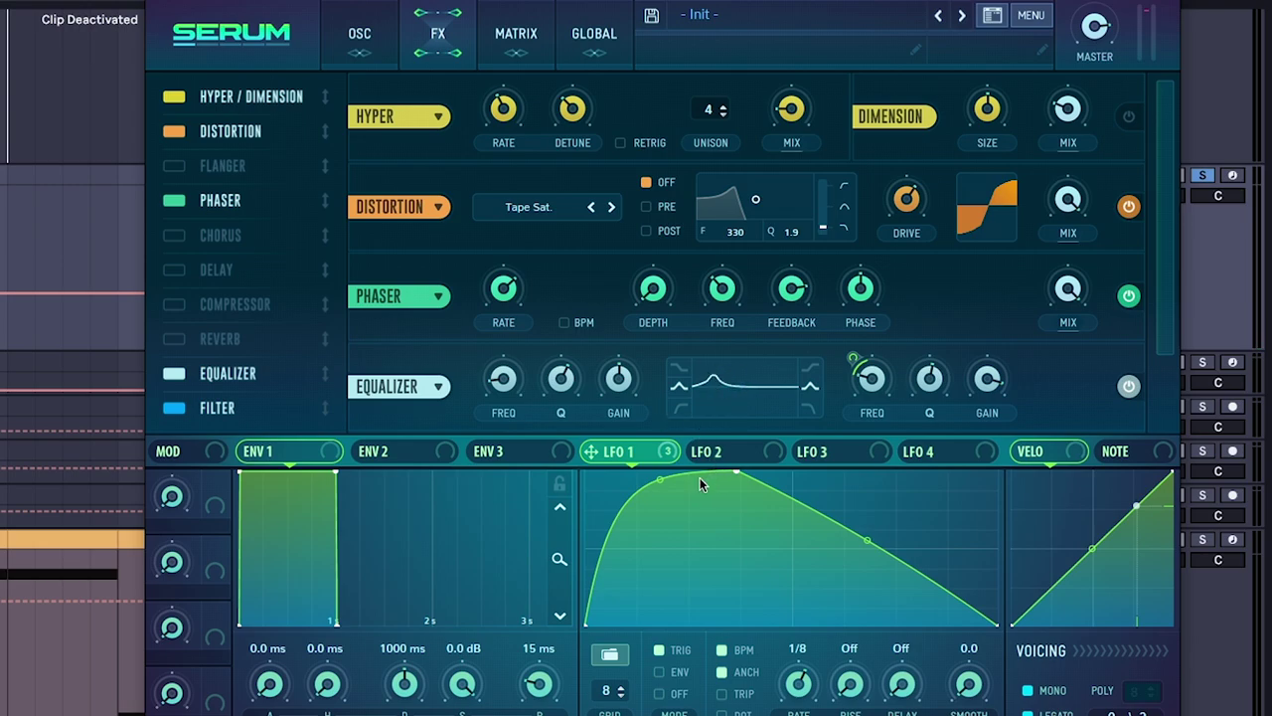
{"action": "left_click", "coordinate": [175, 373]}
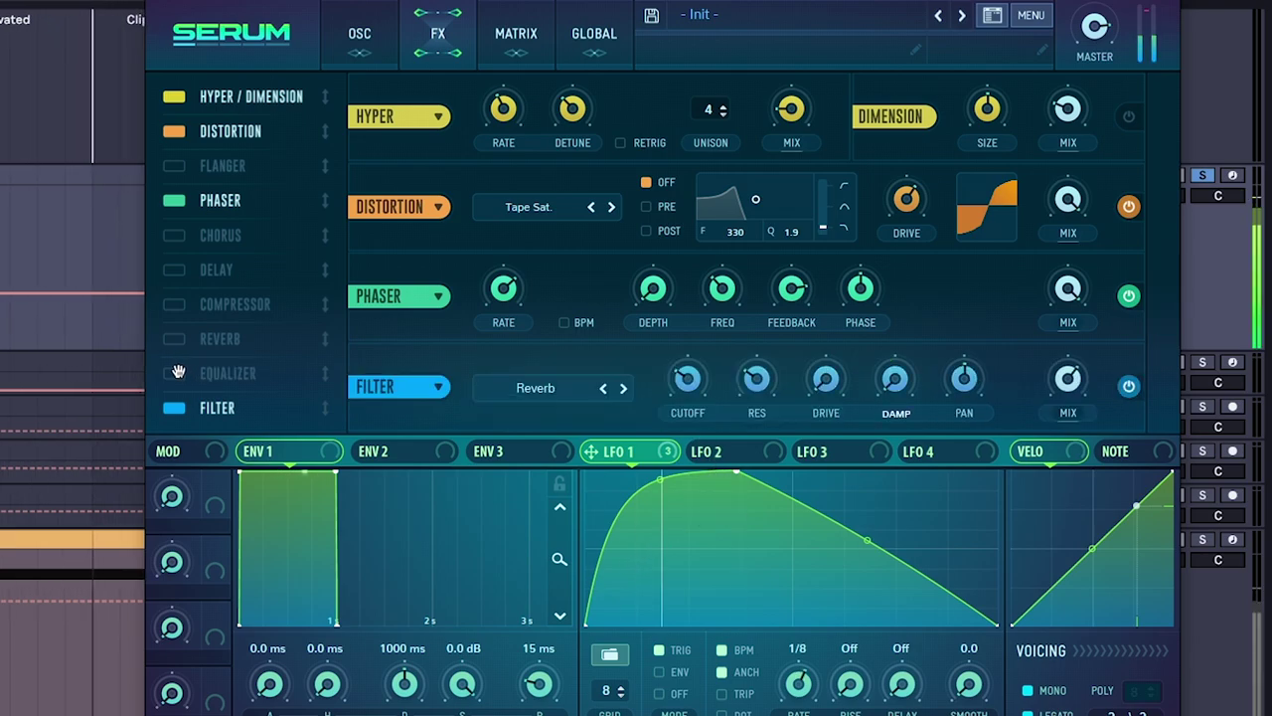
{"action": "left_click", "coordinate": [176, 373]}
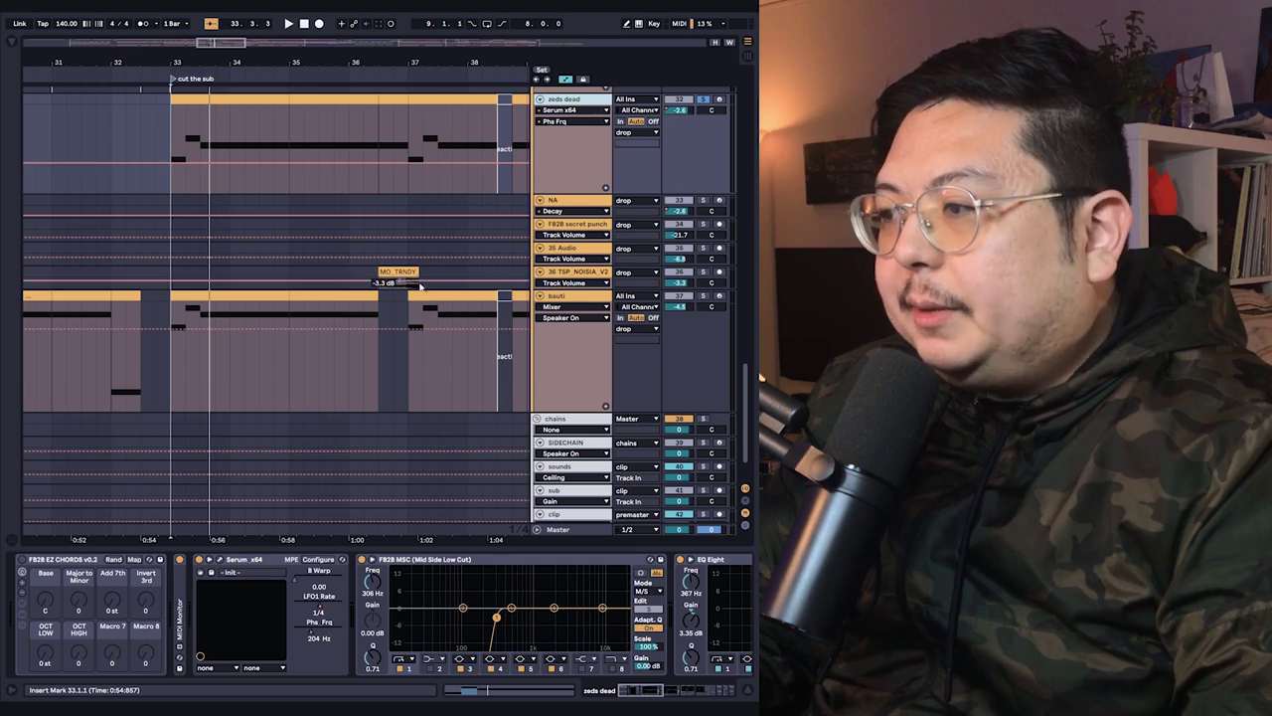
Select the base bass clips starting at bar 41 and play them
{"action": "scroll", "coordinate": [301, 281], "scroll_direction": "up", "scroll_amount": 1}
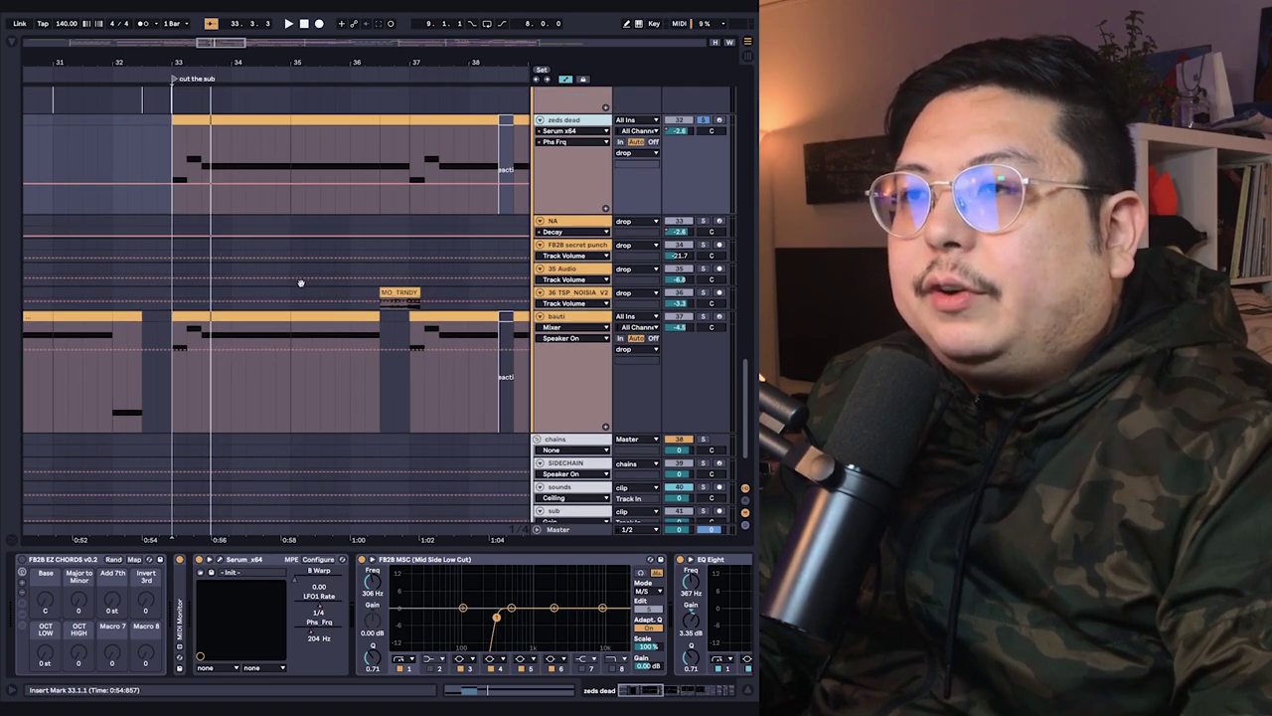
{"action": "left_click", "coordinate": [583, 187]}
{"action": "left_click", "coordinate": [928, 318]}
{"action": "scroll", "coordinate": [579, 437], "scroll_direction": "up", "scroll_amount": 4}
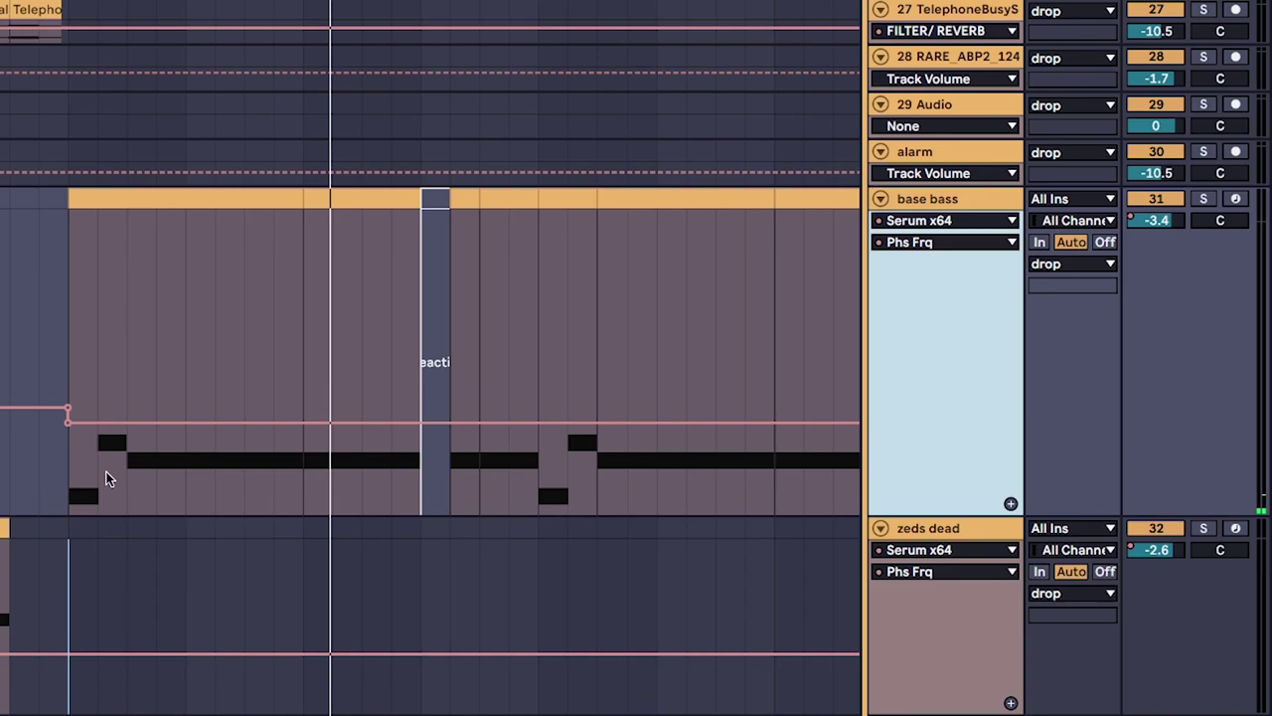
{"action": "left_click_drag", "start_coordinate": [106, 478], "coordinate": [500, 506]}
{"action": "scroll", "coordinate": [579, 469], "scroll_direction": "left", "scroll_amount": 5}
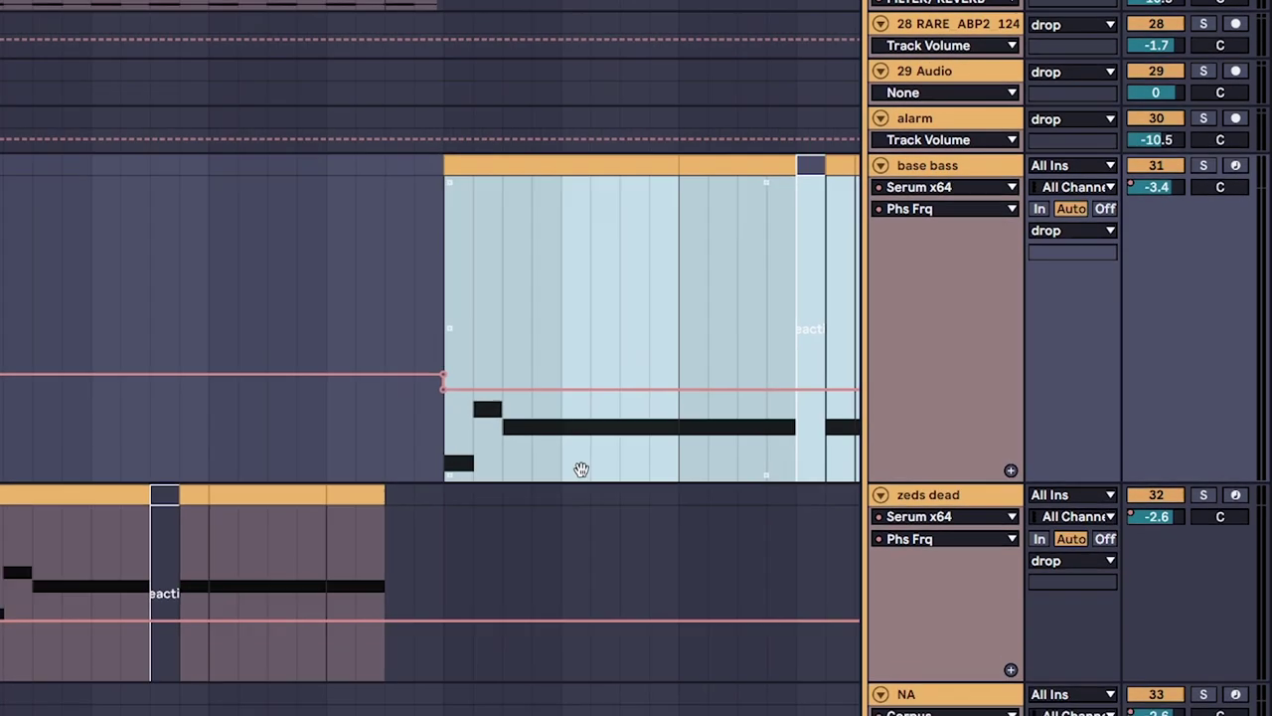
{"action": "key", "text": "space"}
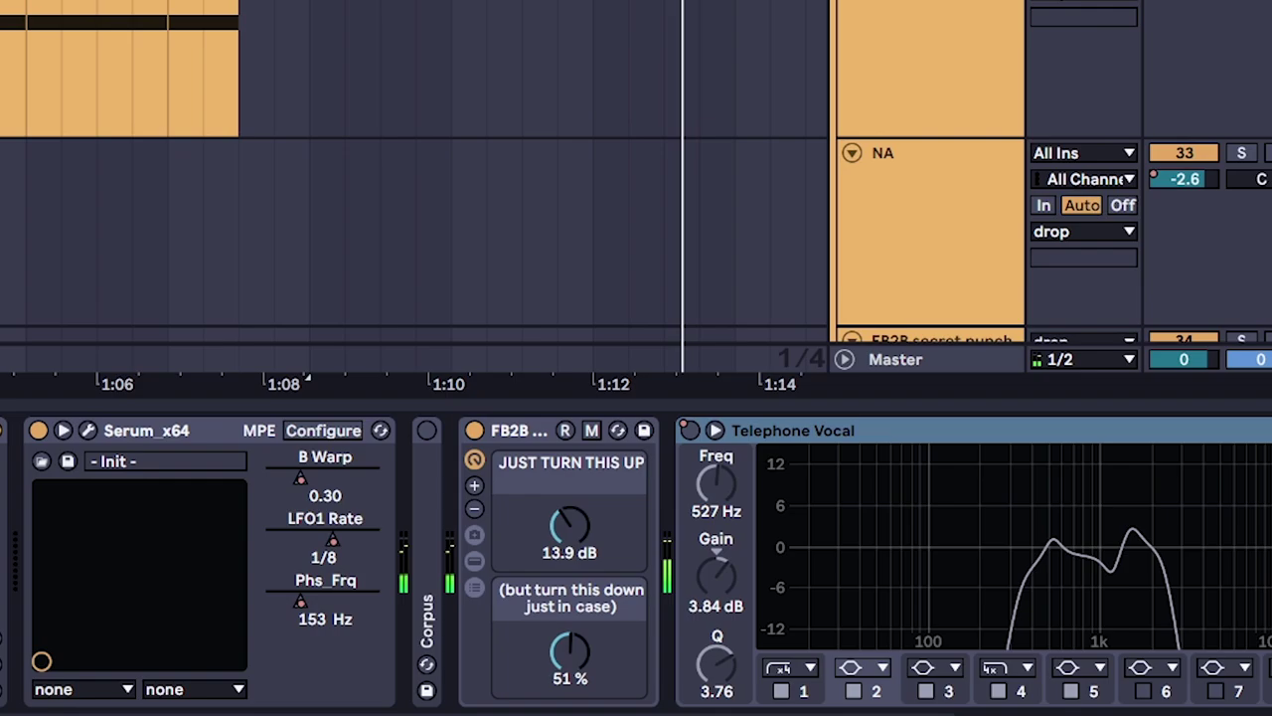
Open the base bass clip's MIDI notes and select the G1 note followed by the long F#1 note
{"action": "key", "text": "shift+Tab"}
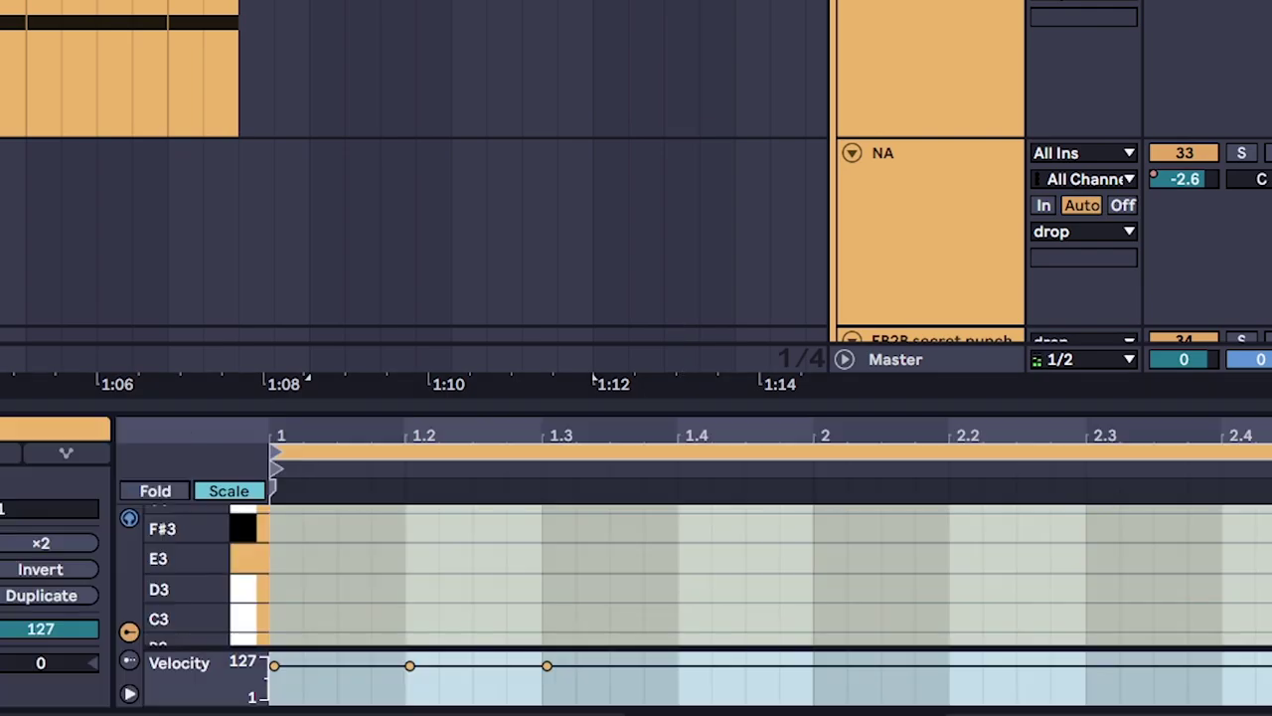
{"action": "left_click_drag", "start_coordinate": [489, 402], "coordinate": [489, 0]}
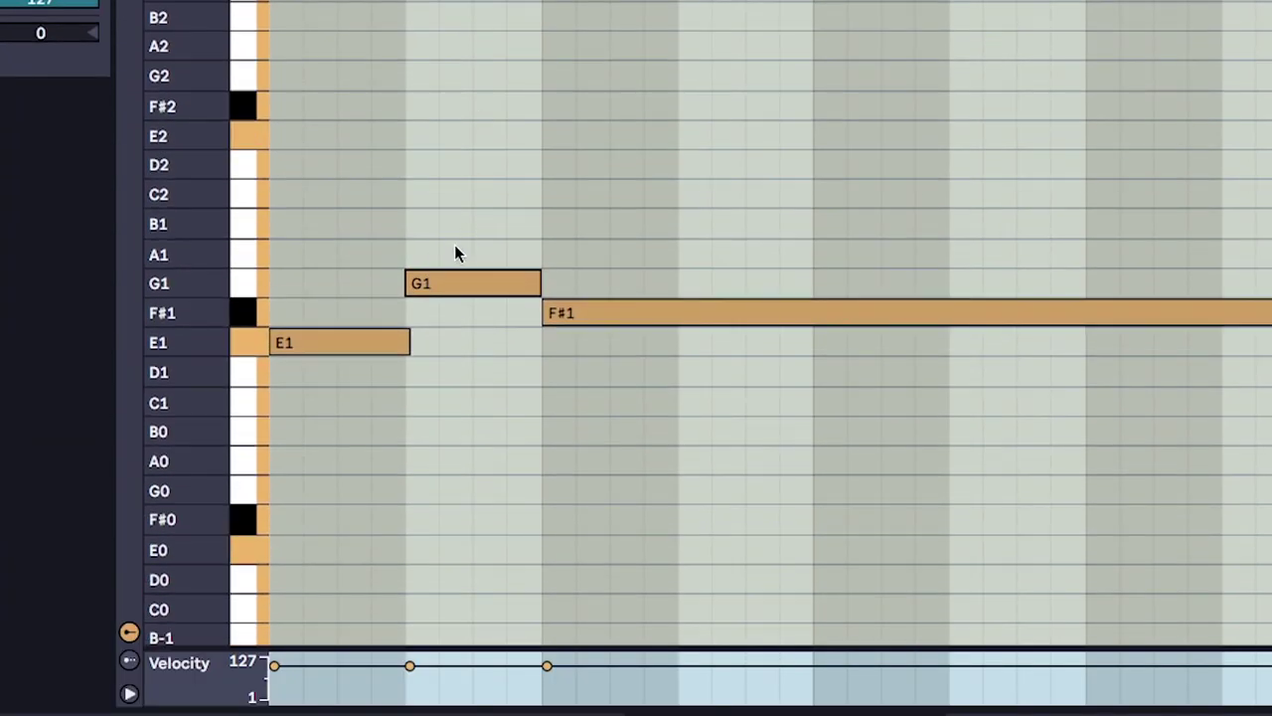
{"action": "left_click_drag", "start_coordinate": [446, 234], "coordinate": [464, 295]}
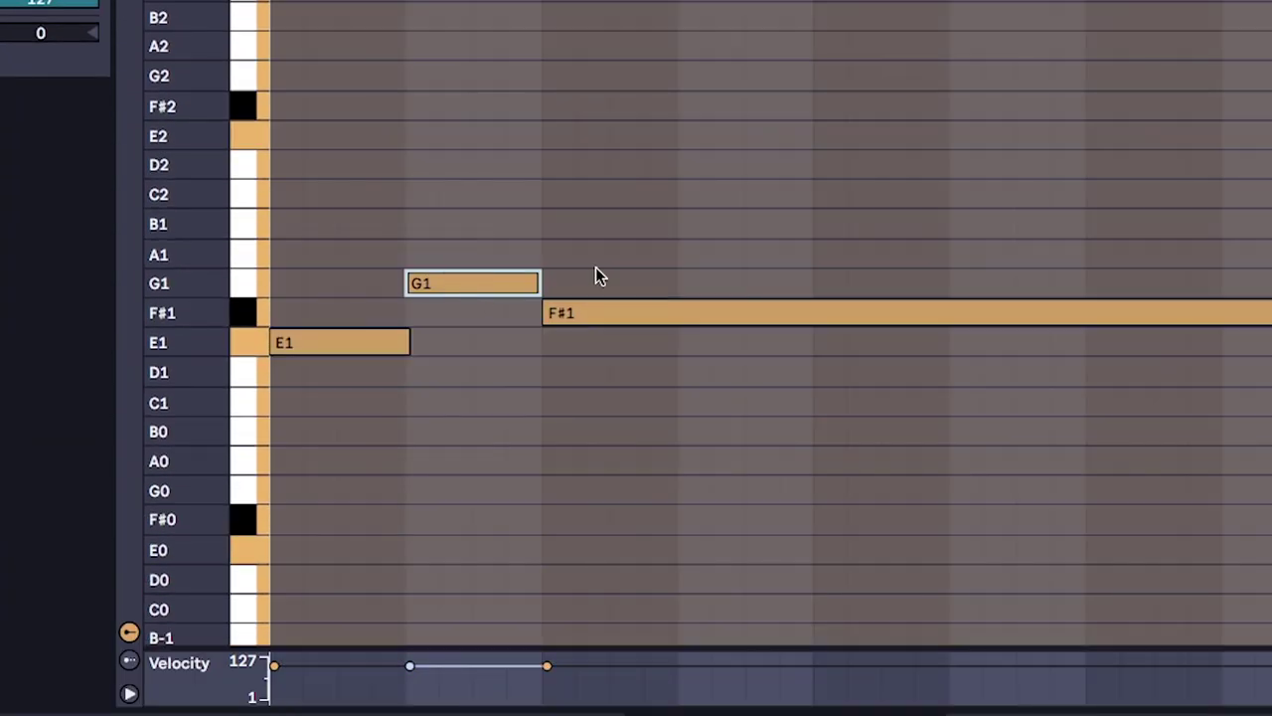
{"action": "left_click", "coordinate": [632, 316]}
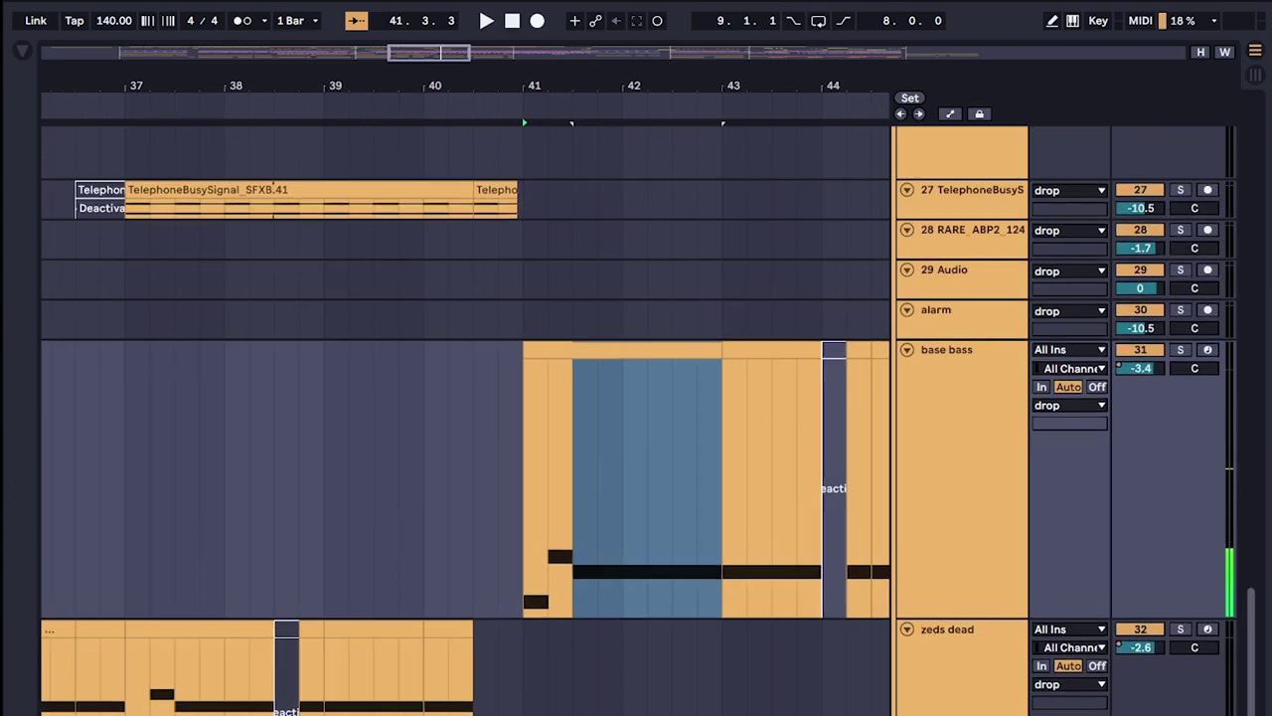
Enlarge the SUB track and play it from the "ok just the sub" marker at bar 49
{"action": "scroll", "coordinate": [650, 590], "scroll_direction": "down", "scroll_amount": 3}
{"action": "scroll", "coordinate": [494, 548], "scroll_direction": "down", "scroll_amount": 5}
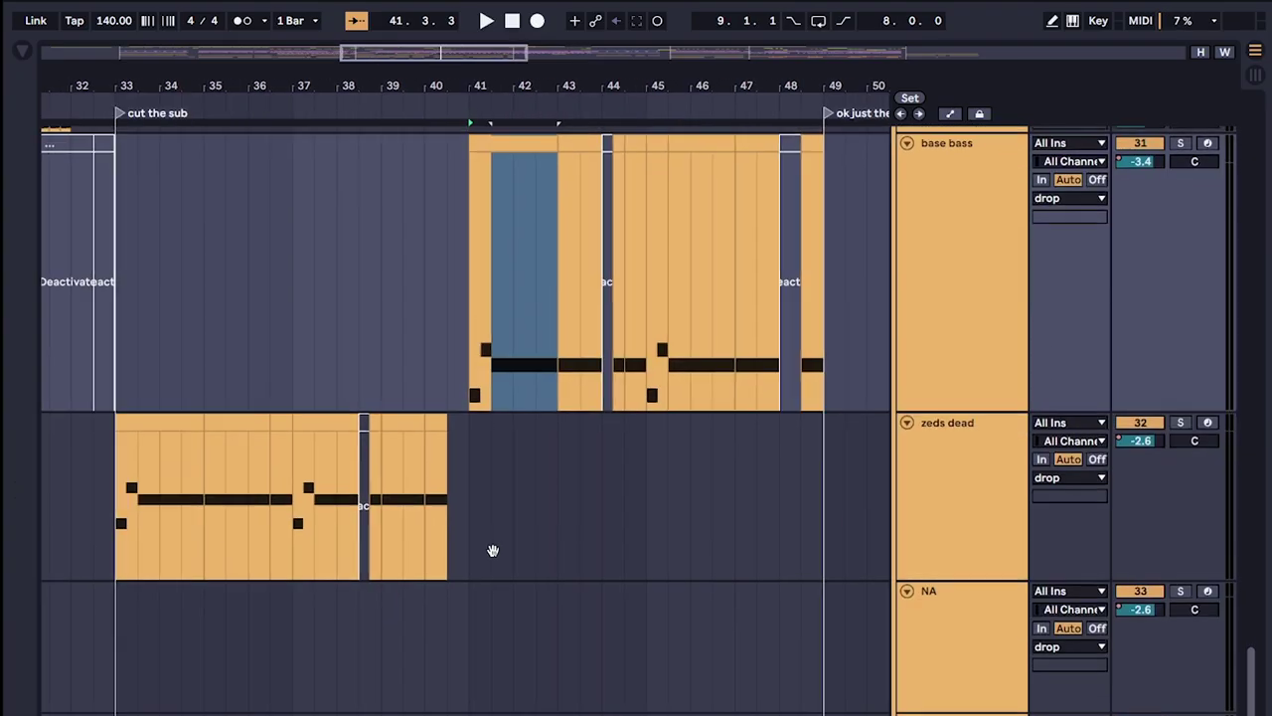
{"action": "scroll", "coordinate": [577, 524], "scroll_direction": "up", "scroll_amount": 3}
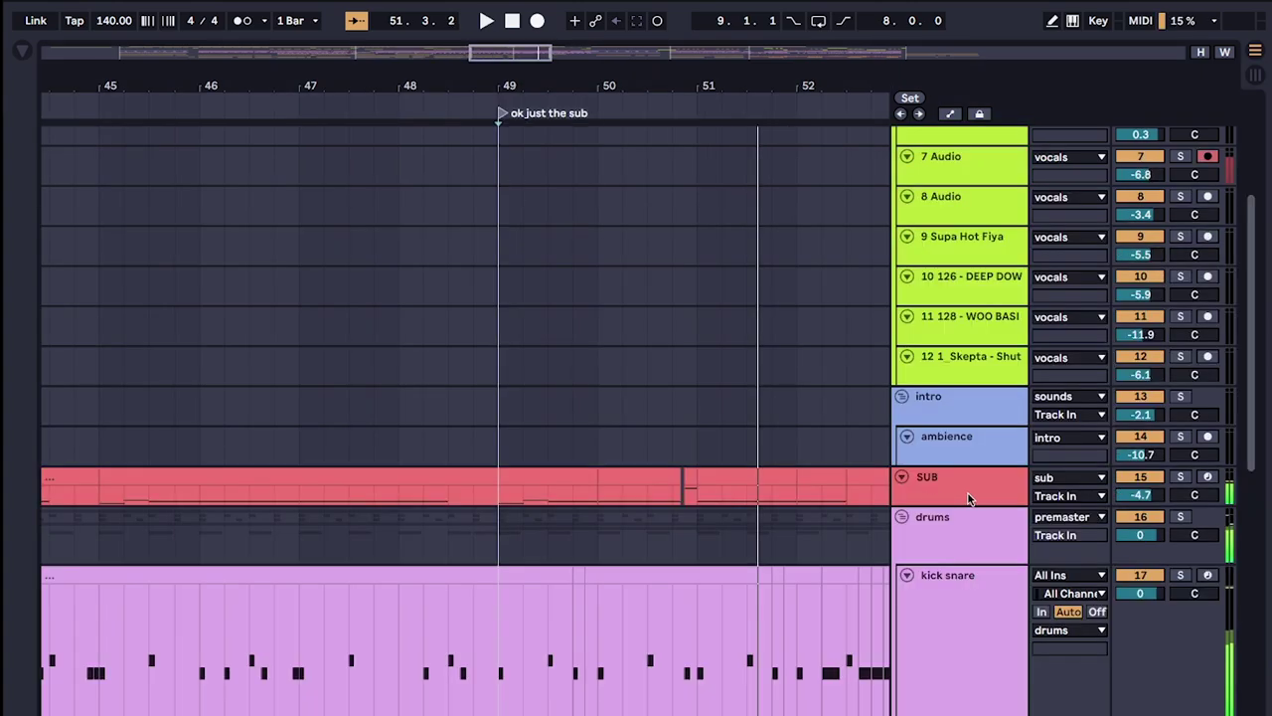
{"action": "scroll", "coordinate": [974, 502], "scroll_direction": "down", "scroll_amount": 5}
{"action": "scroll", "coordinate": [604, 653], "scroll_direction": "up", "scroll_amount": 3}
{"action": "scroll", "coordinate": [604, 653], "scroll_direction": "down", "scroll_amount": 3}
{"action": "left_click", "coordinate": [281, 562]}
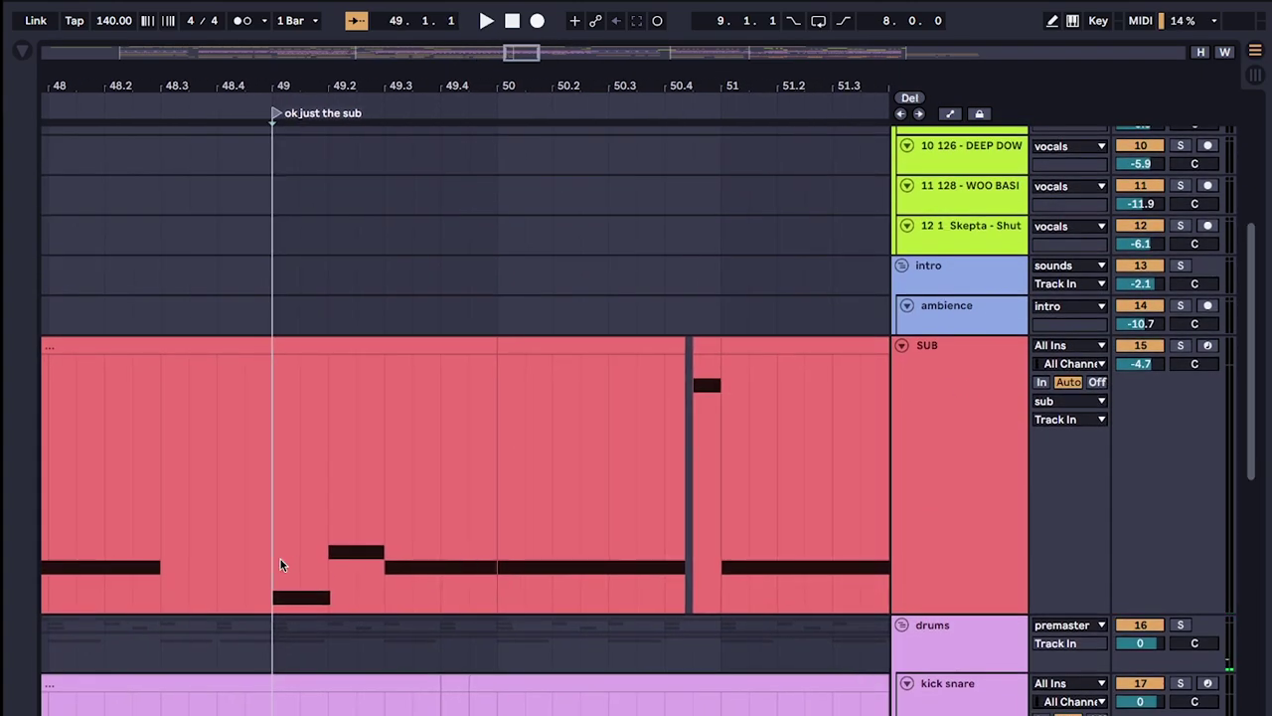
{"action": "key", "text": "space"}
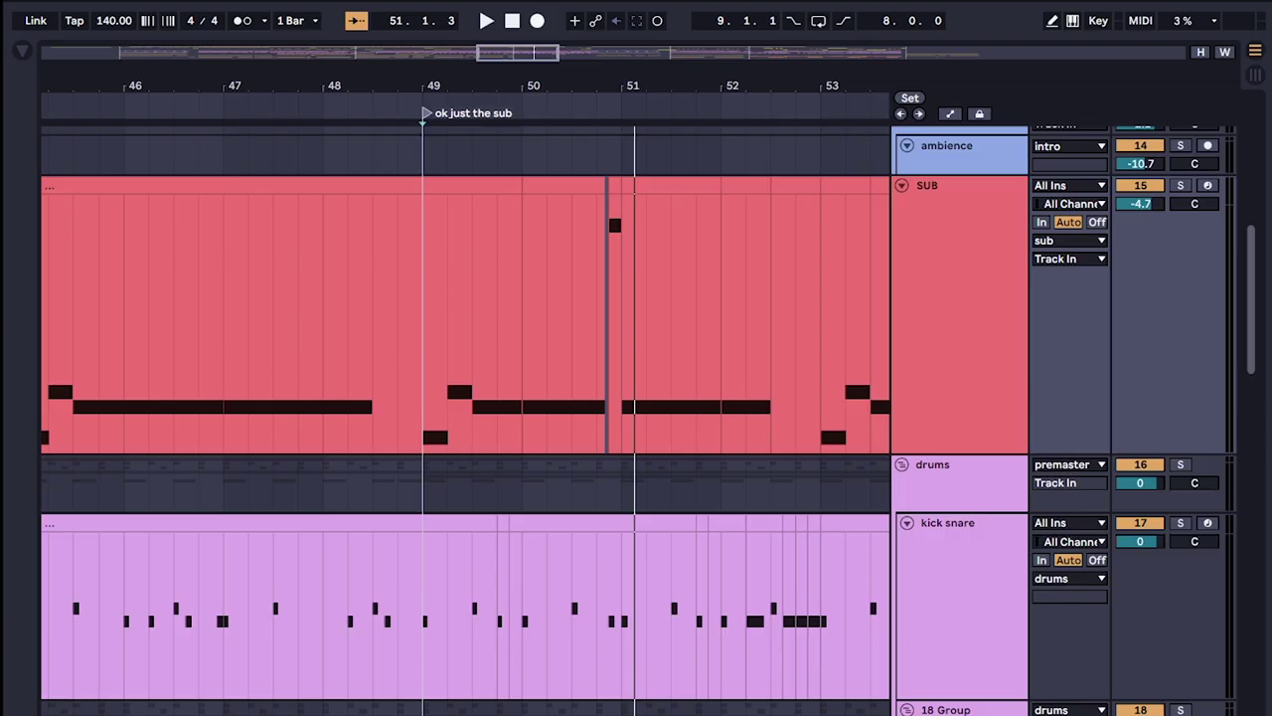
Select the SUB track's notes from bar 49 to just past bar 52, play them and stop playback
{"action": "left_click_drag", "start_coordinate": [424, 417], "coordinate": [673, 438]}
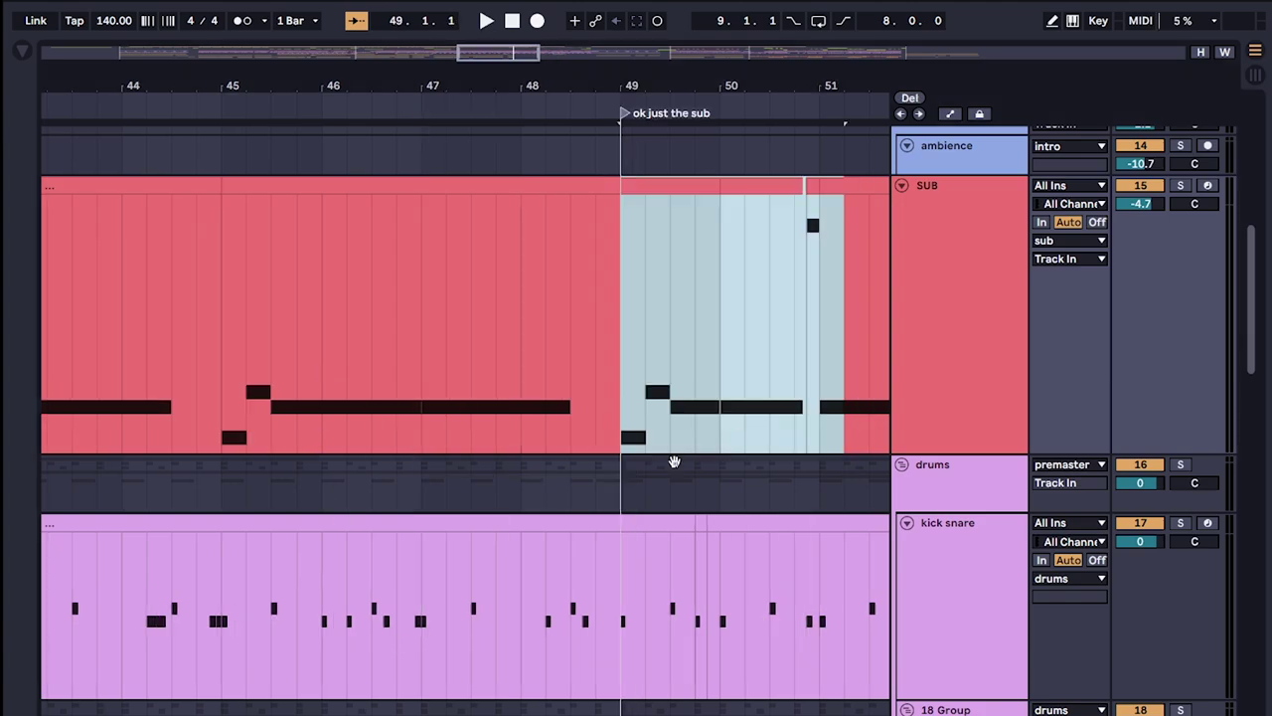
{"action": "scroll", "coordinate": [737, 516], "scroll_direction": "up", "scroll_amount": 3}
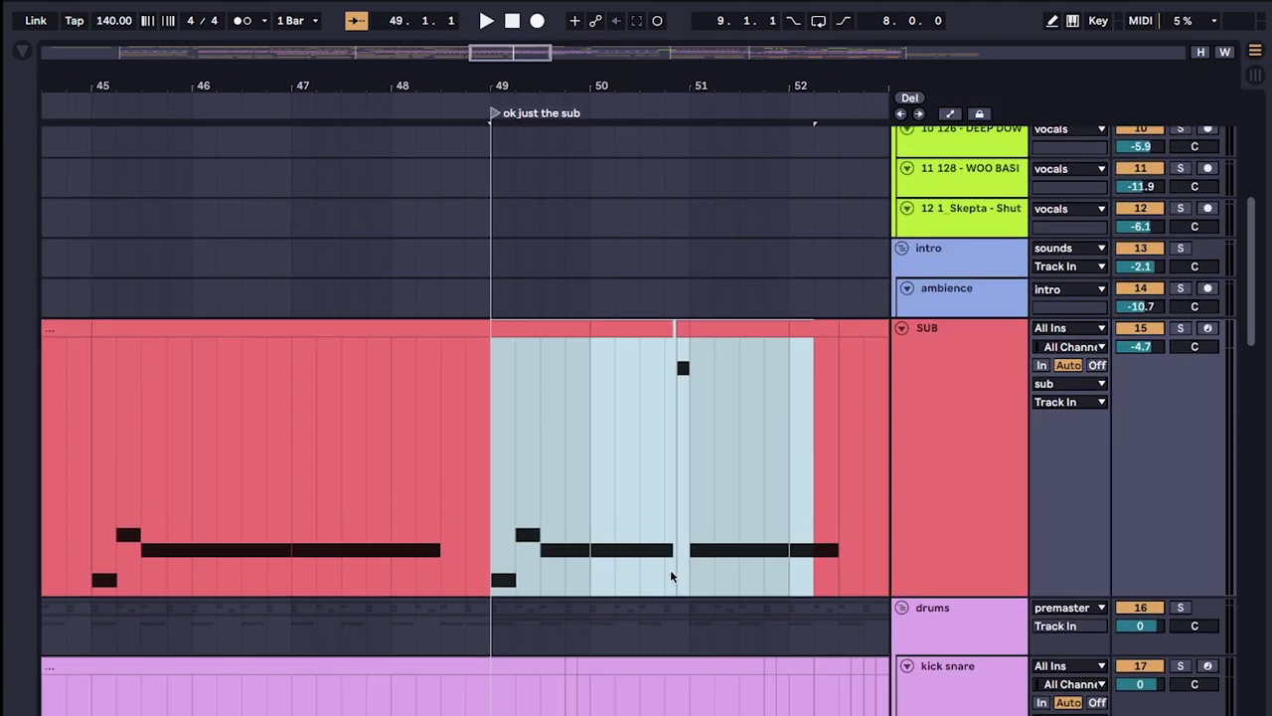
{"action": "key", "text": "space"}
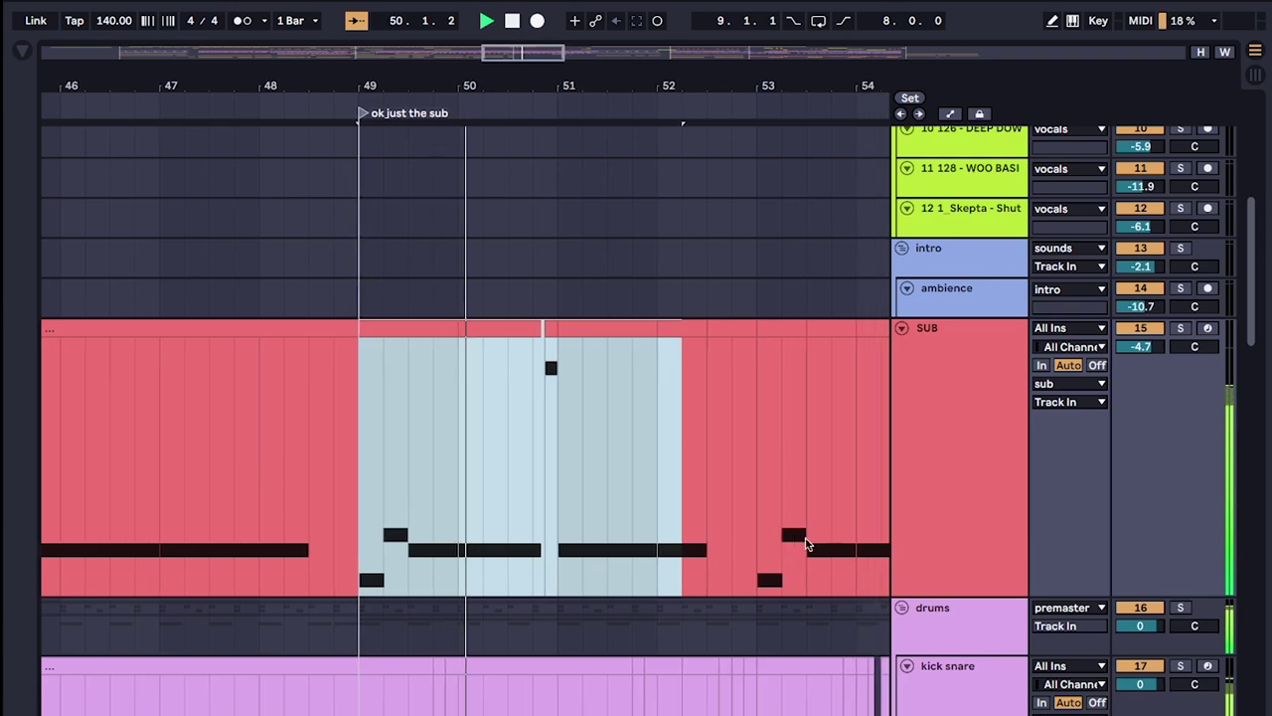
{"action": "key", "text": "space"}
Examine the SUB pattern in the earlier sections and the bass track clips from the START HERE marker at bar 9
{"action": "scroll", "coordinate": [646, 392], "scroll_direction": "down", "scroll_amount": 5}
{"action": "scroll", "coordinate": [441, 533], "scroll_direction": "up", "scroll_amount": 3}
{"action": "scroll", "coordinate": [441, 533], "scroll_direction": "left", "scroll_amount": 8}
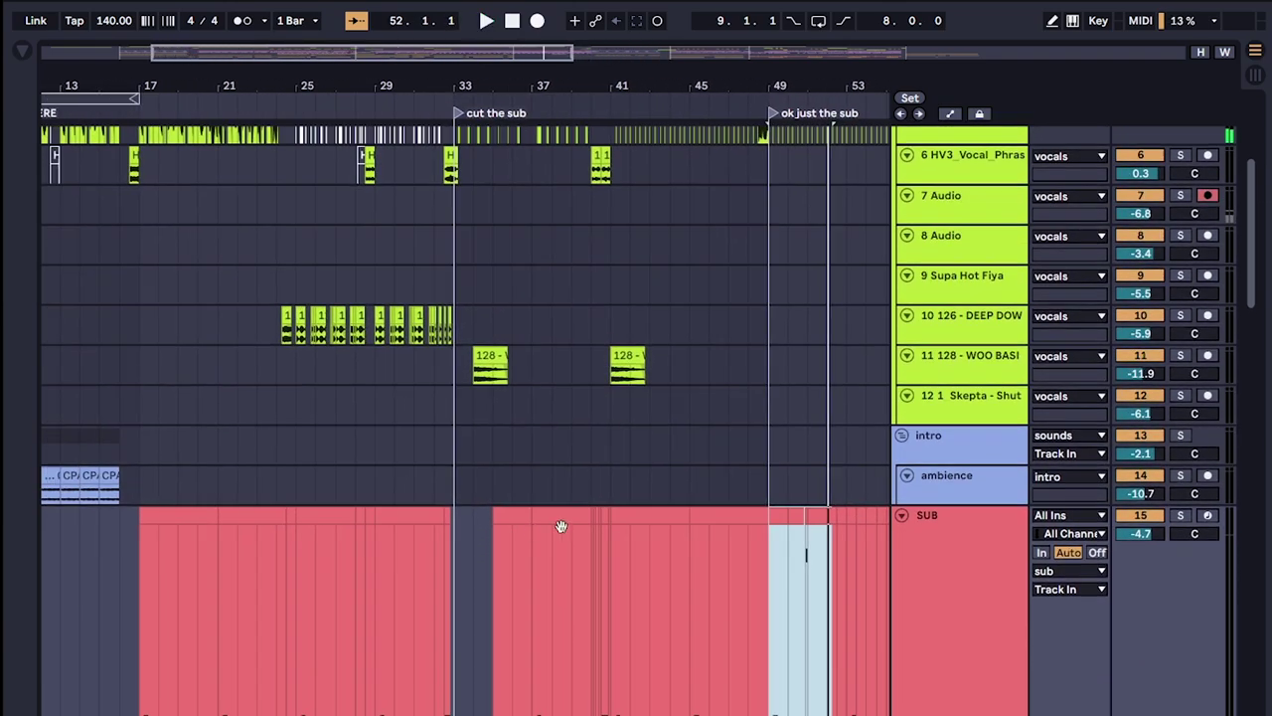
{"action": "scroll", "coordinate": [601, 517], "scroll_direction": "down", "scroll_amount": 10}
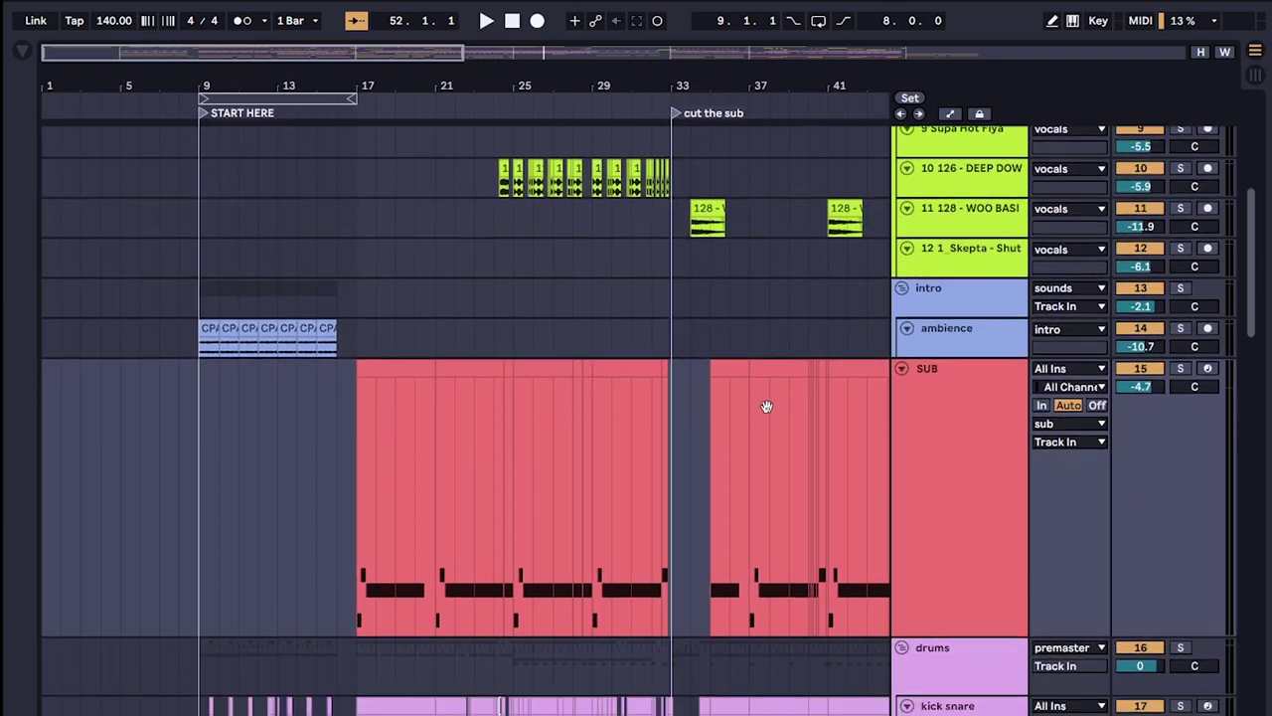
{"action": "scroll", "coordinate": [444, 318], "scroll_direction": "down", "scroll_amount": 15}
{"action": "scroll", "coordinate": [417, 369], "scroll_direction": "up", "scroll_amount": 5}
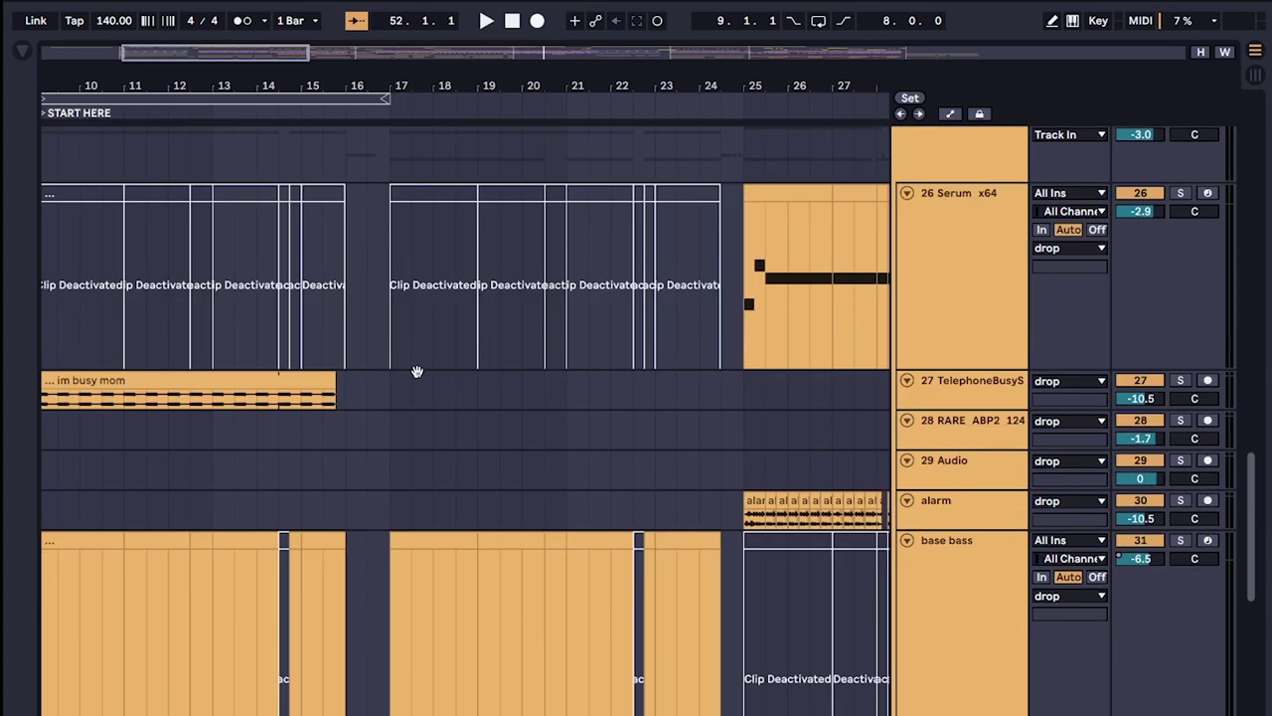
{"action": "scroll", "coordinate": [459, 385], "scroll_direction": "down", "scroll_amount": 5}
{"action": "scroll", "coordinate": [458, 386], "scroll_direction": "up", "scroll_amount": 4}
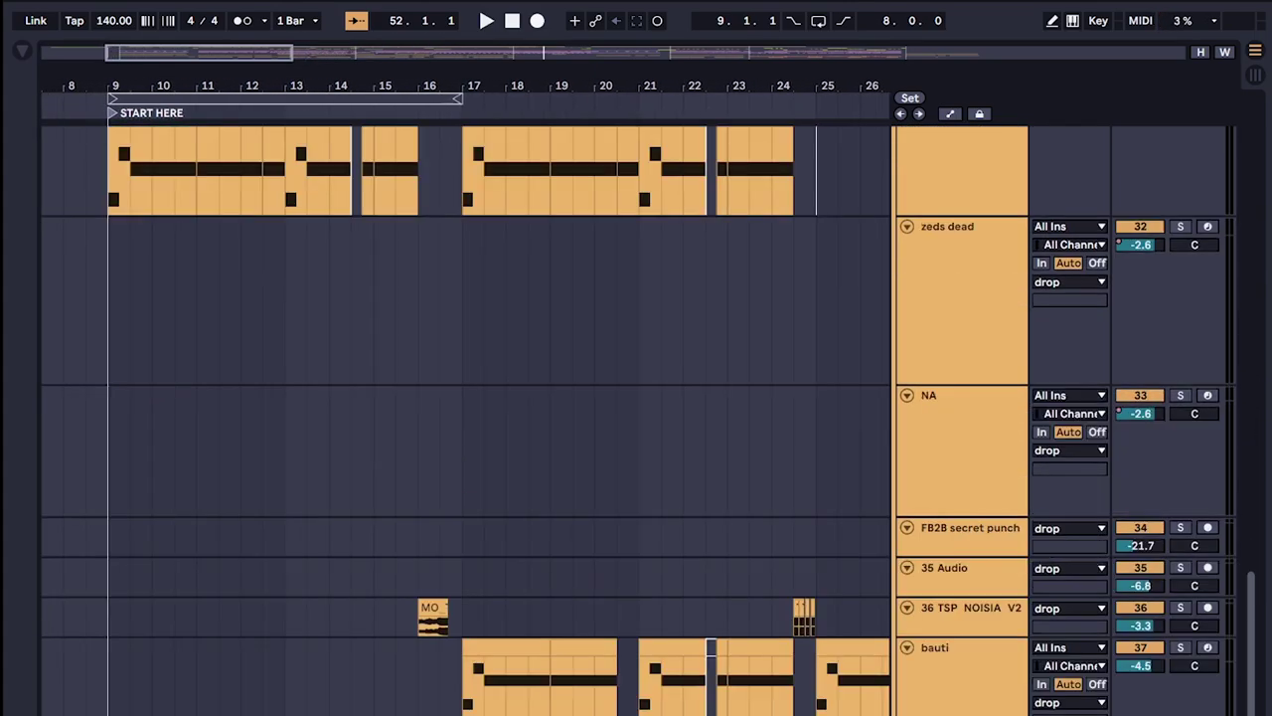